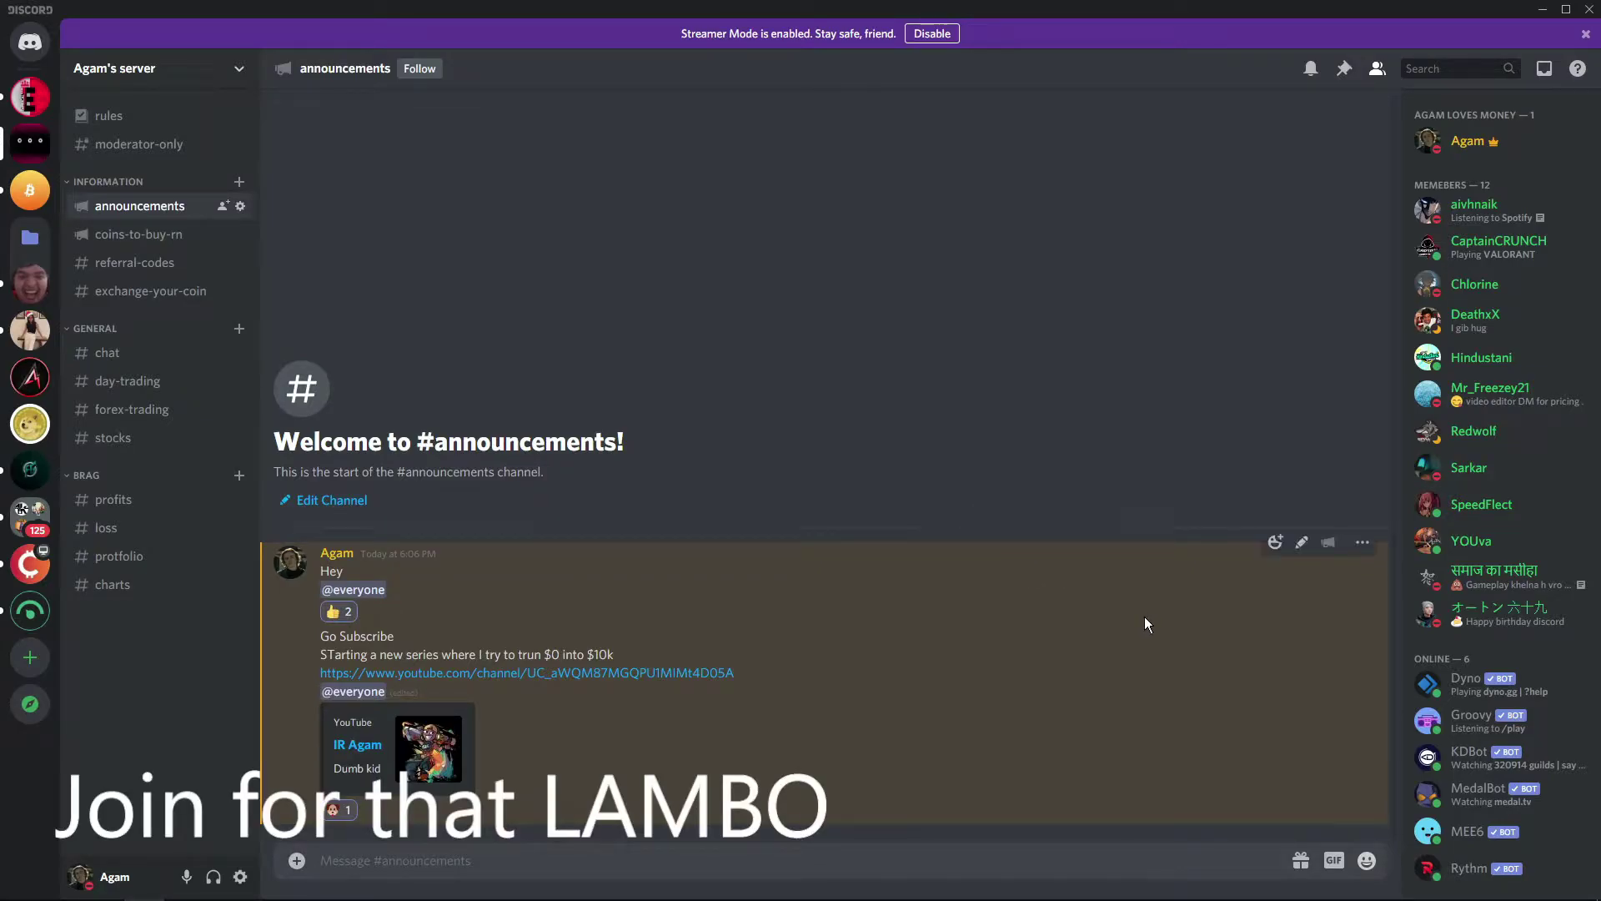
# Browse the Discord server's #coins-to-buy-rn and #exchange-your-coin channels
pyautogui.rightClick(1228, 654)
pyautogui.click(1208, 639)
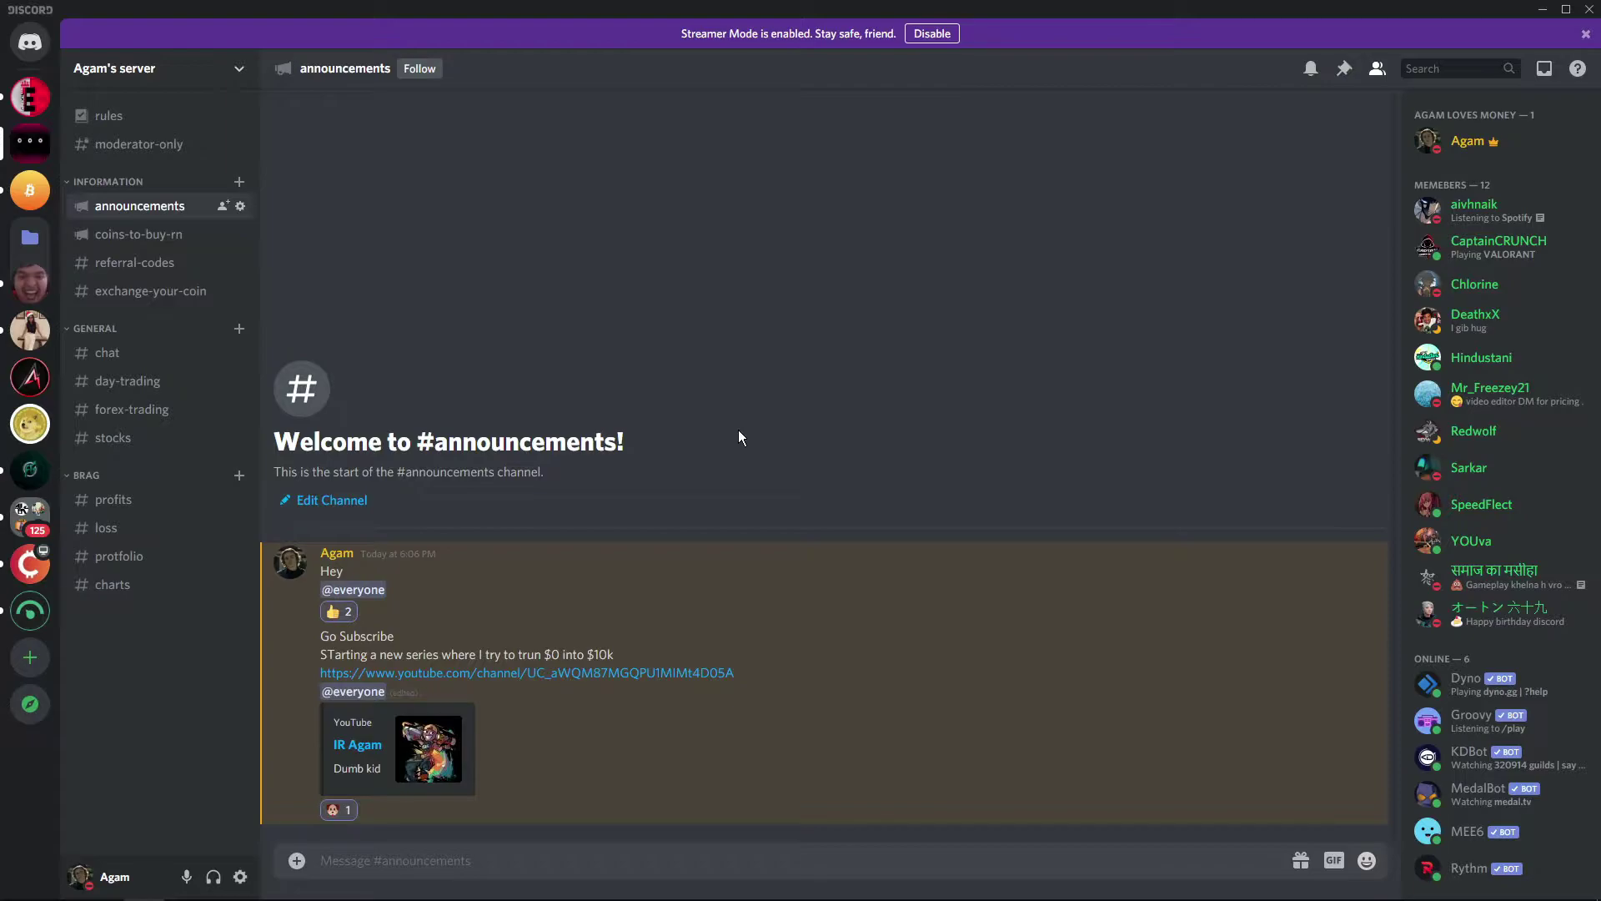
pyautogui.click(138, 236)
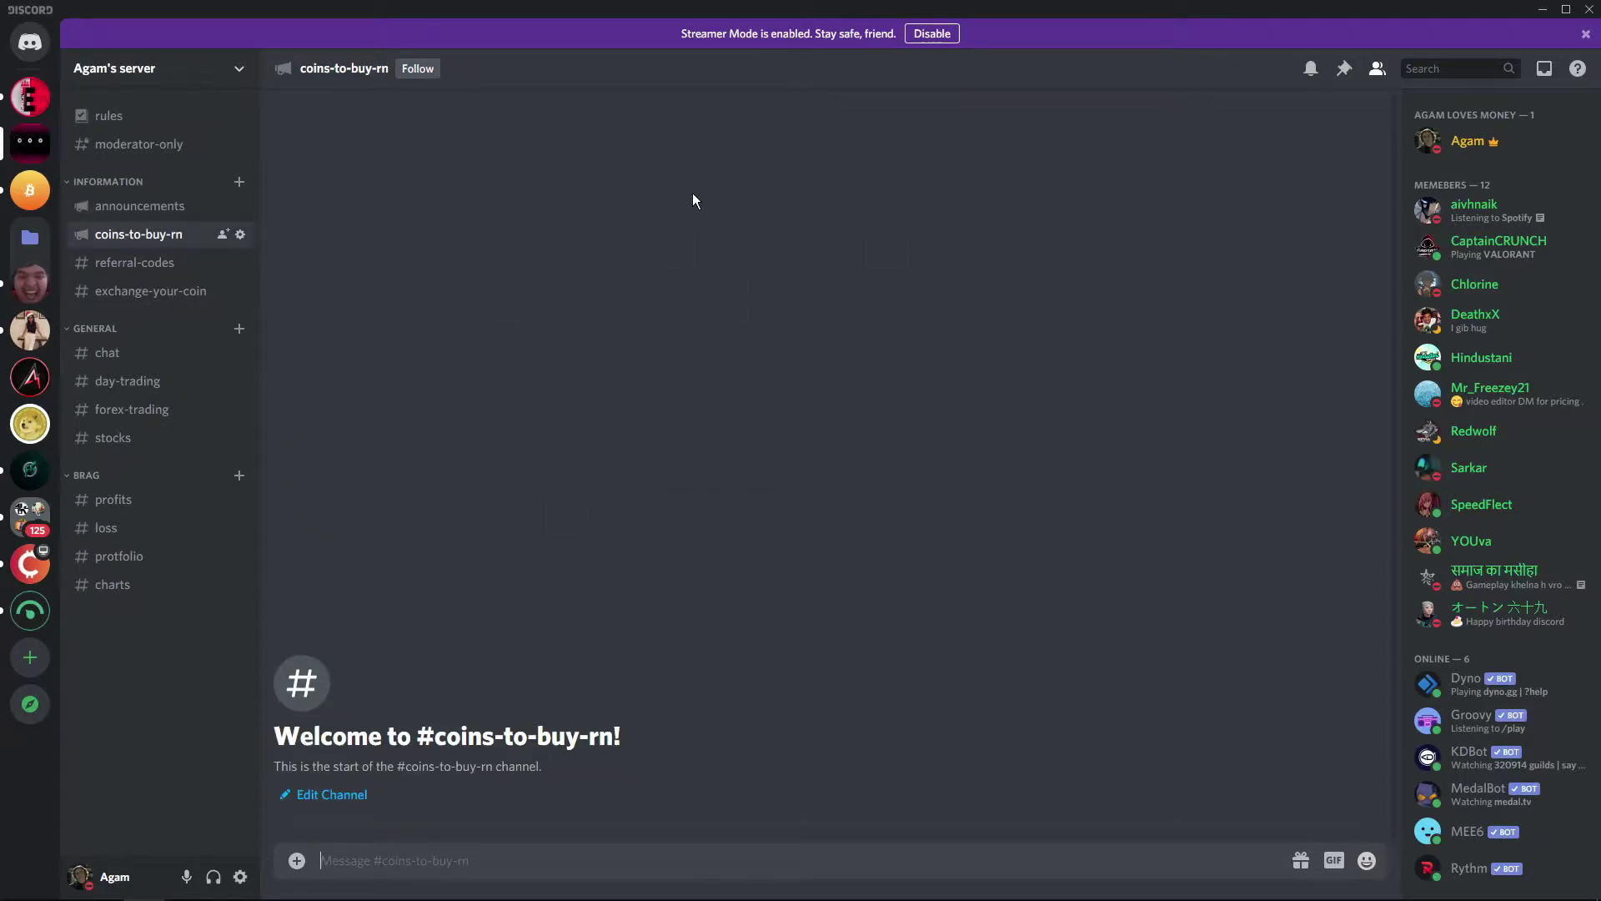
pyautogui.click(143, 291)
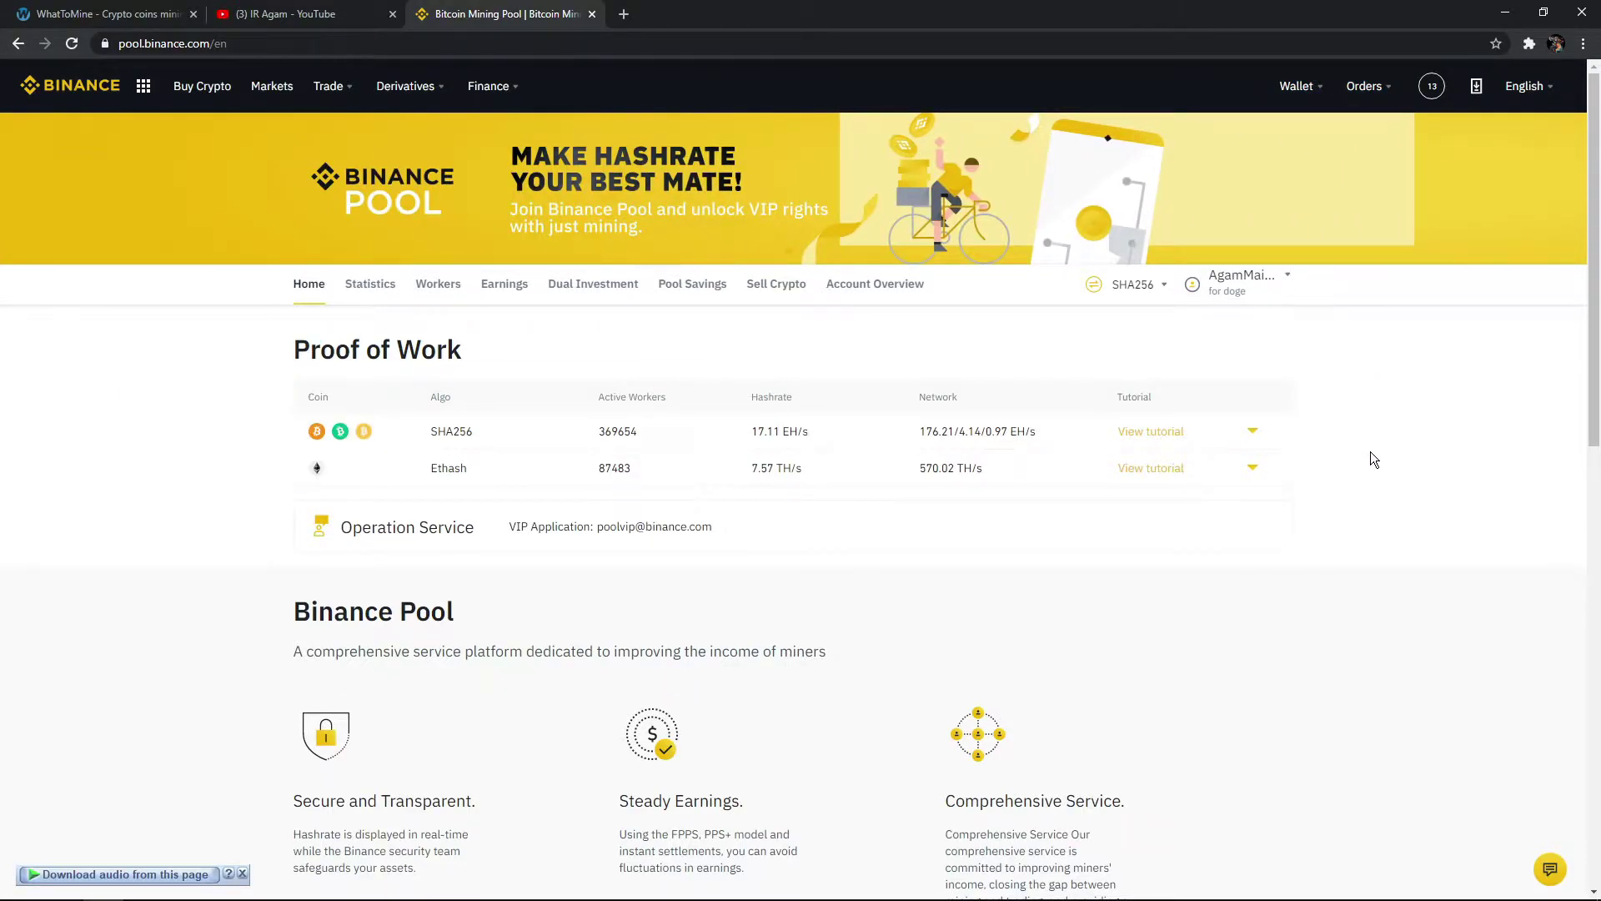
# Reload the Binance Pool home page and display the 'for doge' and 'for eth' mining accounts
pyautogui.rightClick(1436, 6)
pyautogui.click(1306, 7)
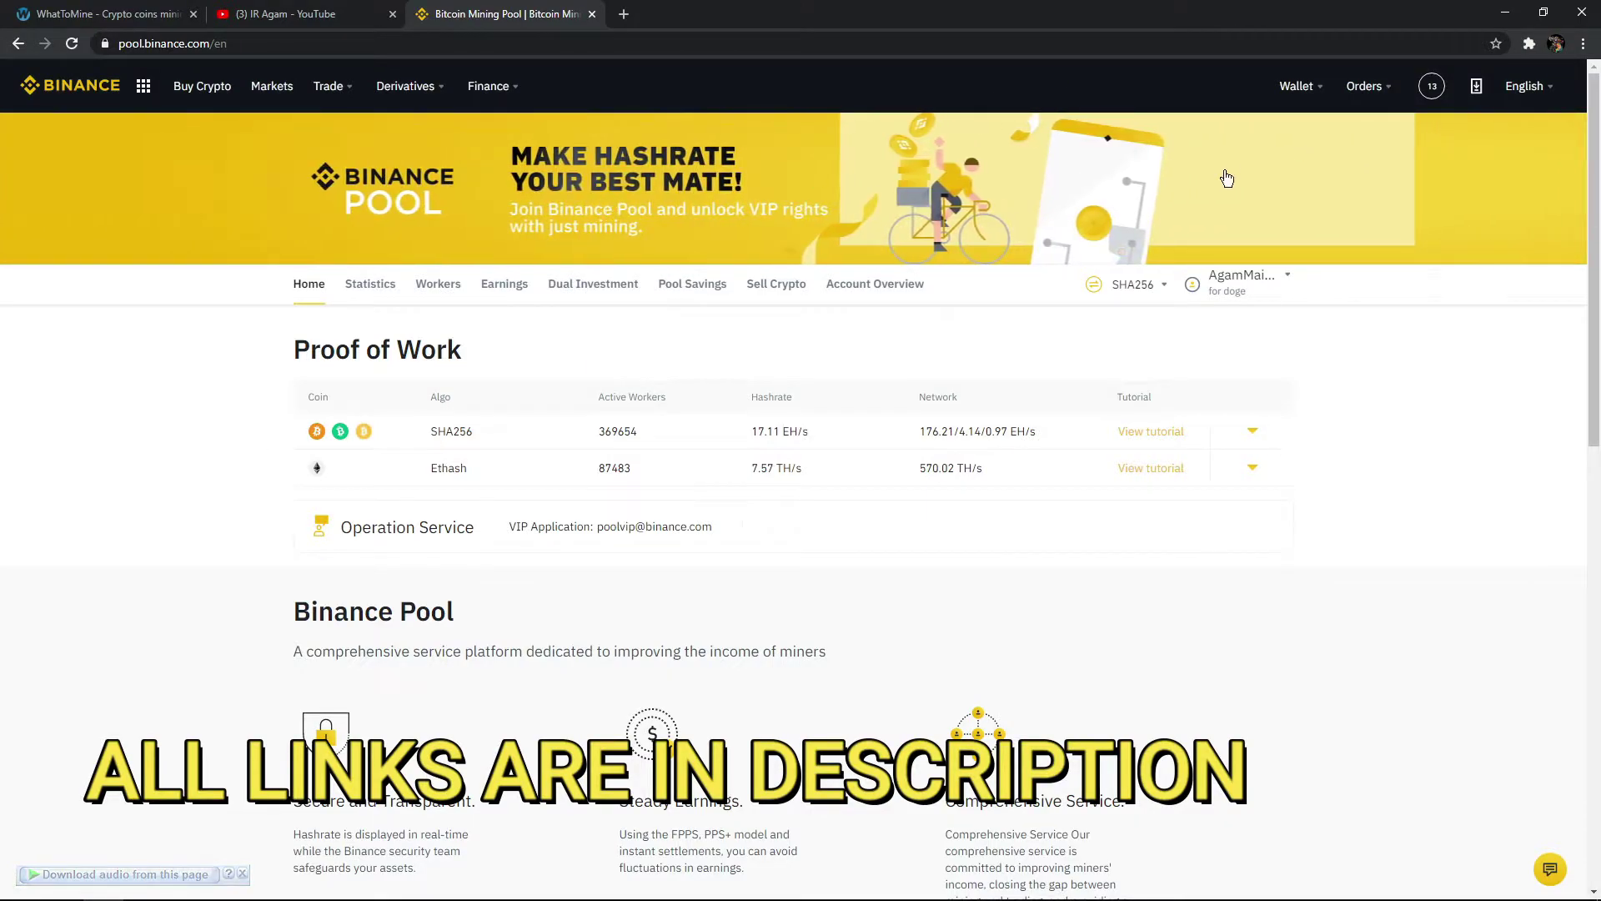
pyautogui.moveTo(1340, 106)
pyautogui.moveTo(504, 99)
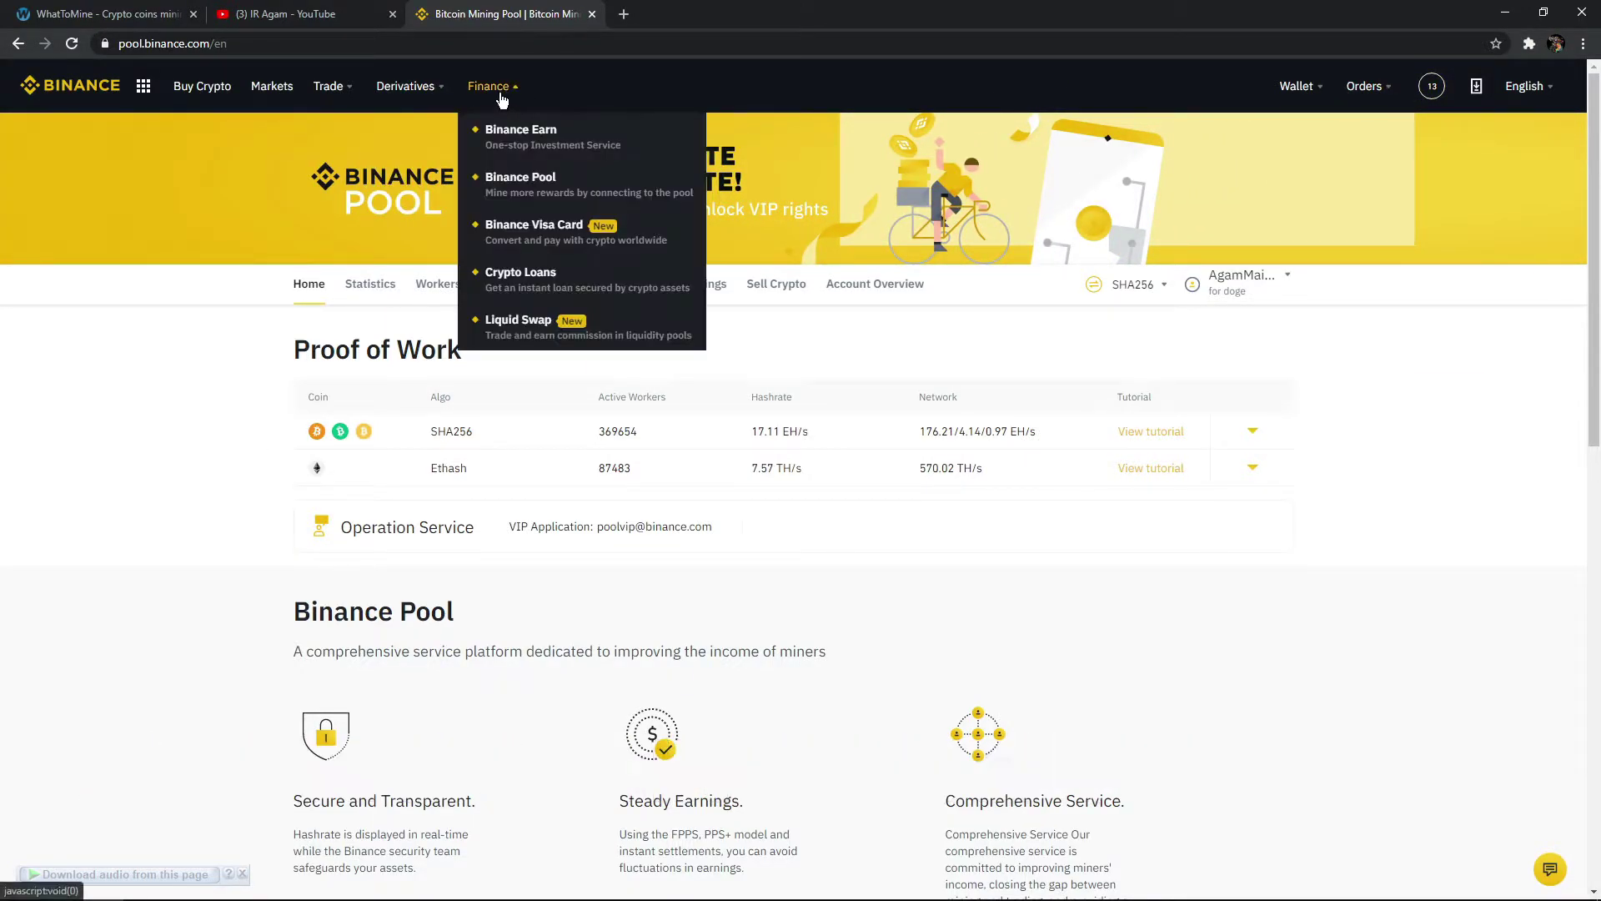
pyautogui.click(550, 191)
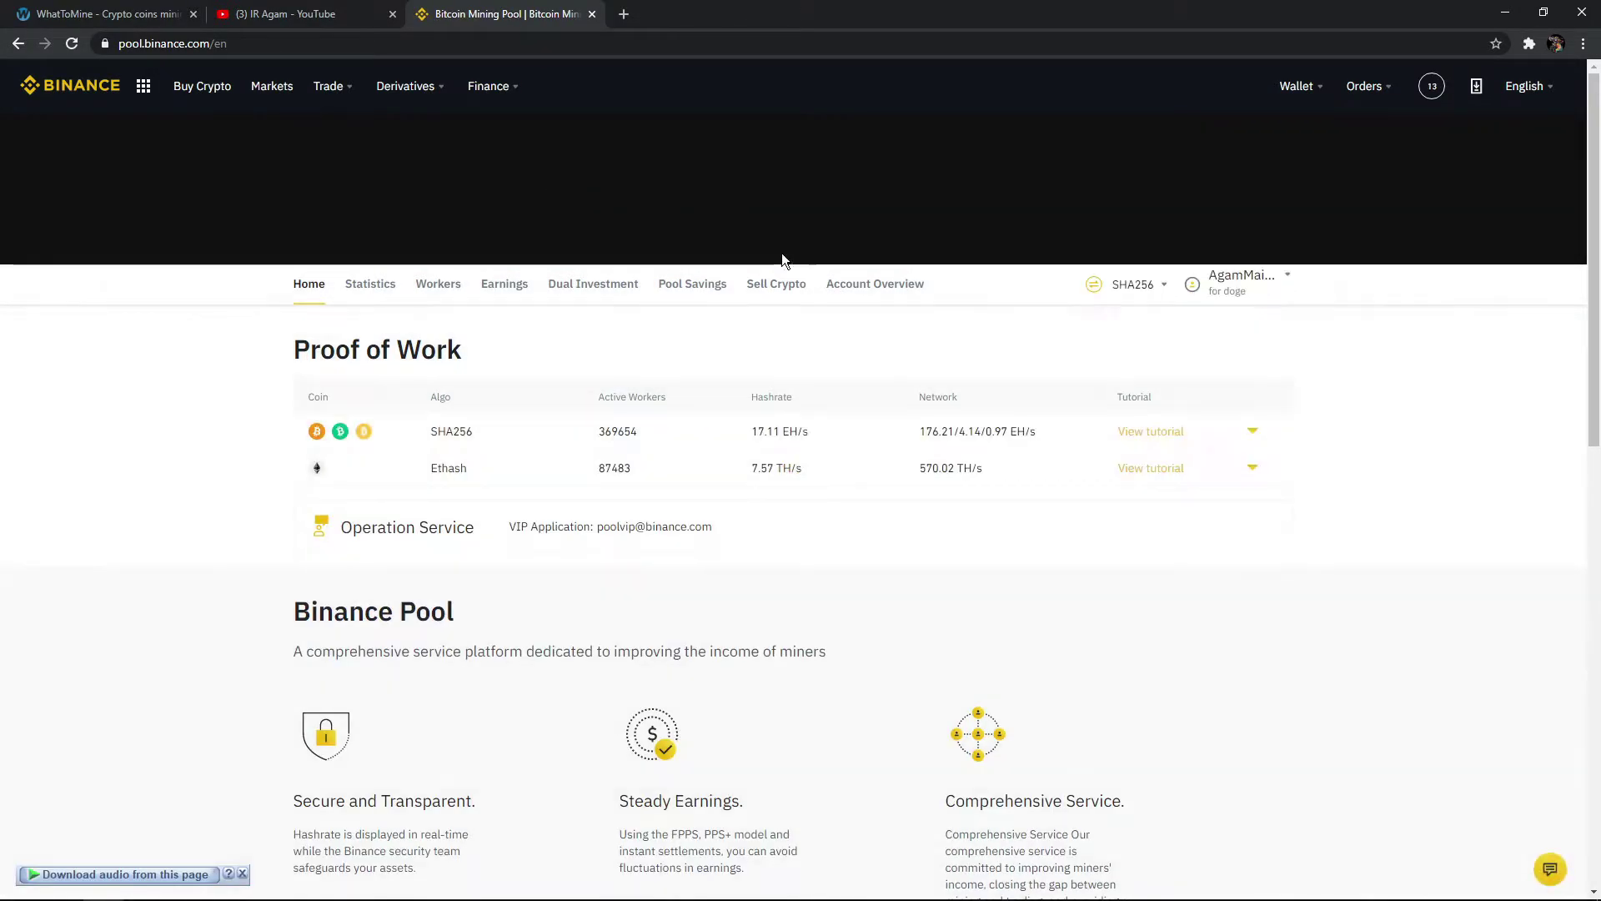
pyautogui.moveTo(1162, 307)
pyautogui.moveTo(1276, 284)
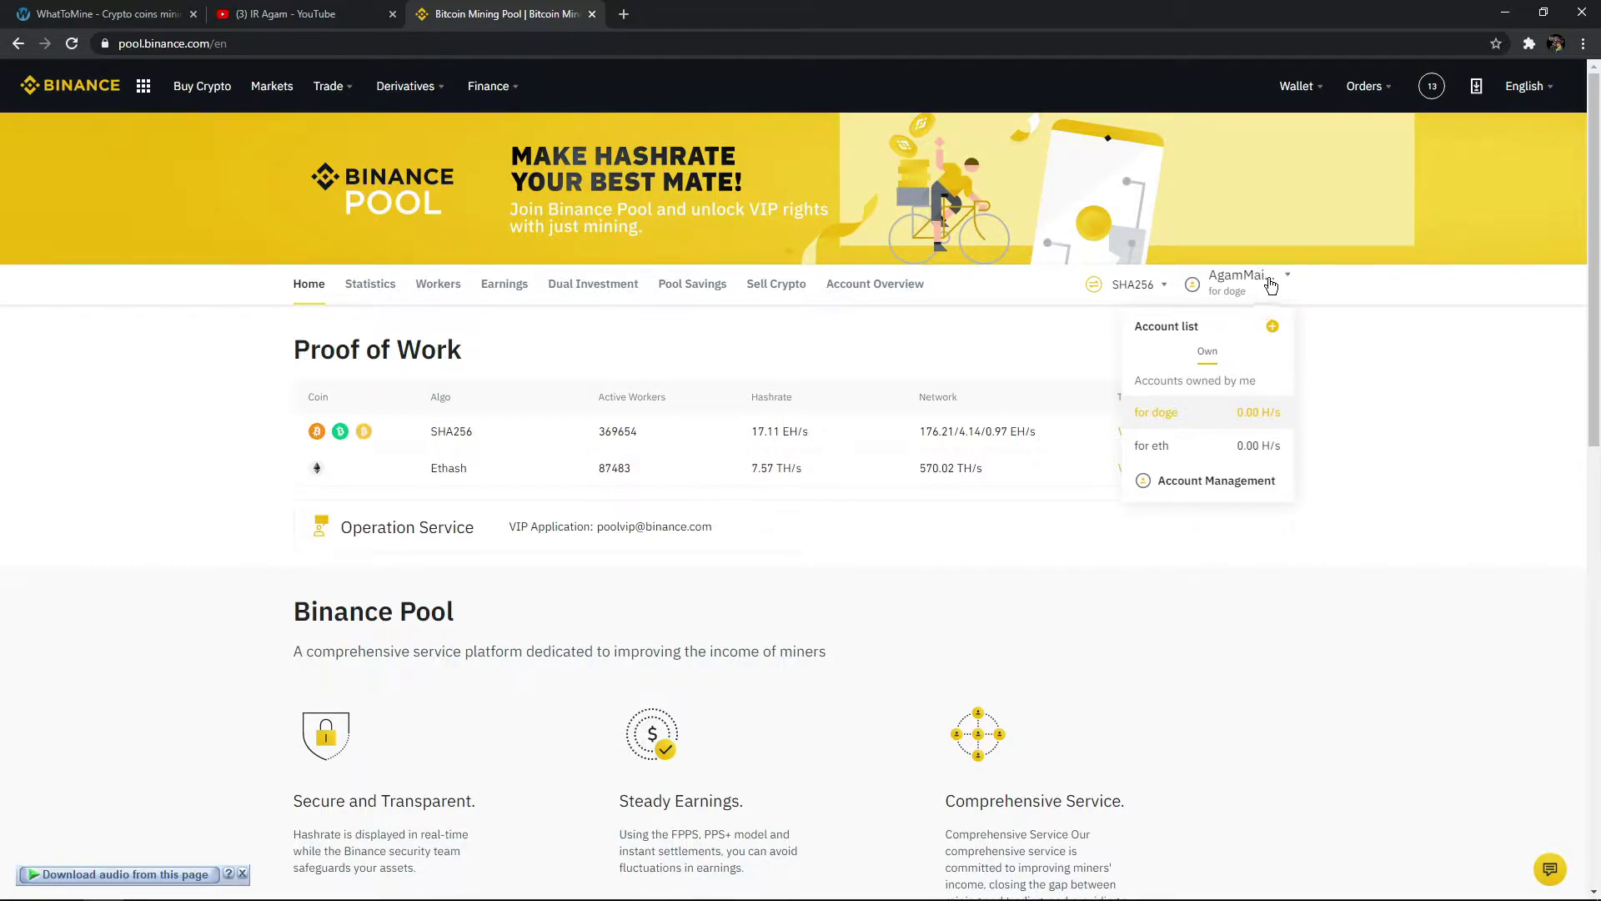
# Start an Ethash mining account named 'agamtest', then cancel it without creating it
pyautogui.click(1273, 331)
pyautogui.click(823, 641)
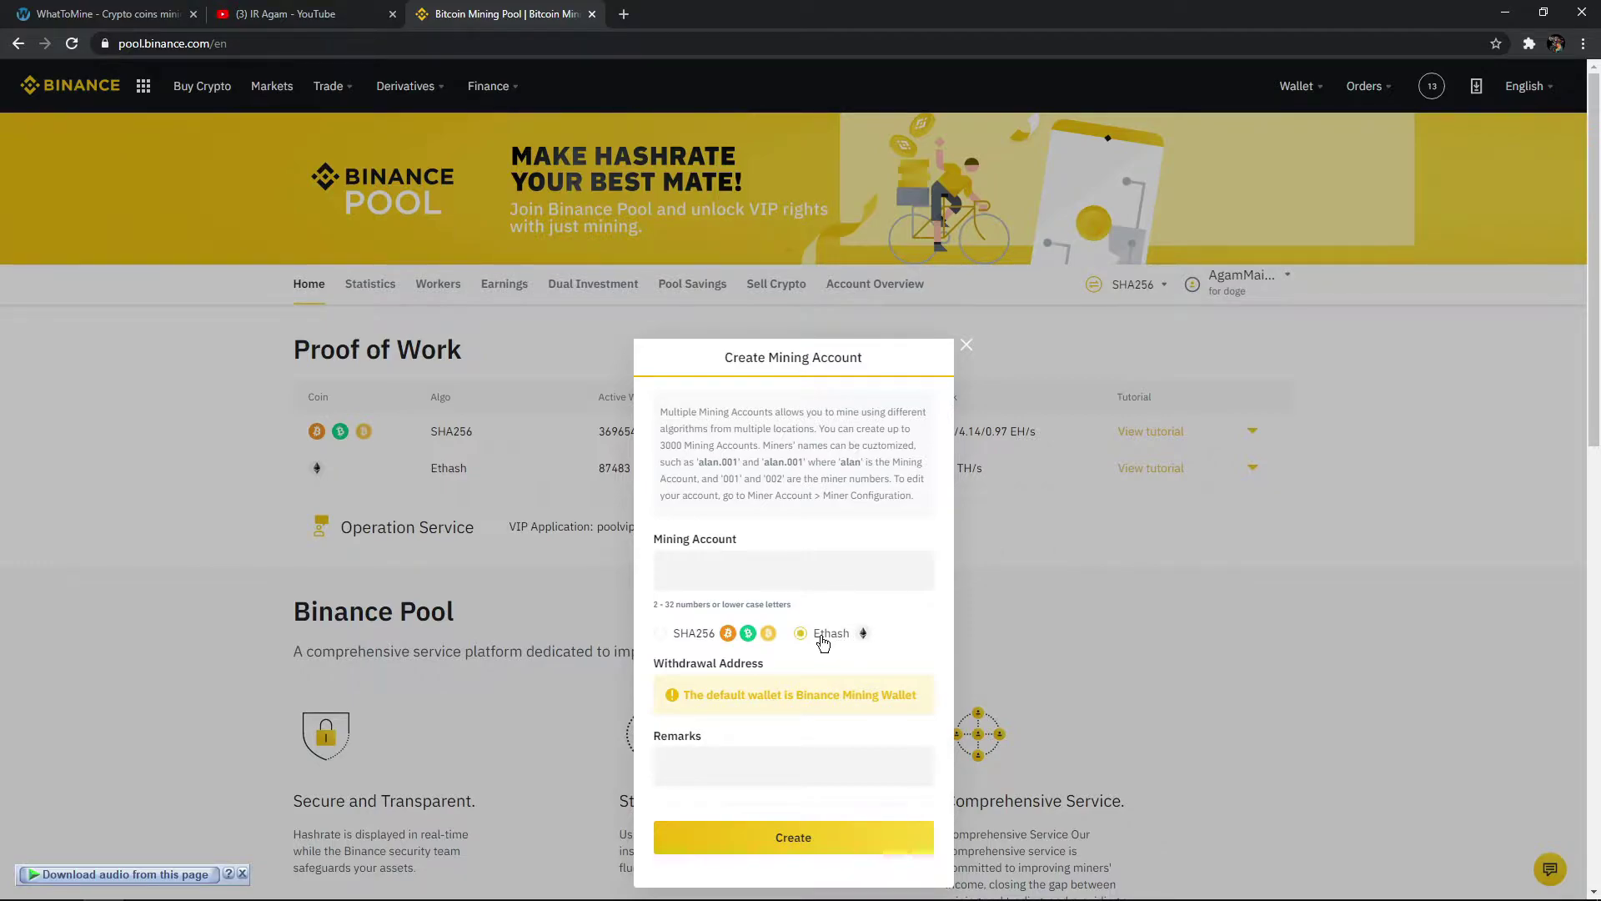
pyautogui.click(734, 570)
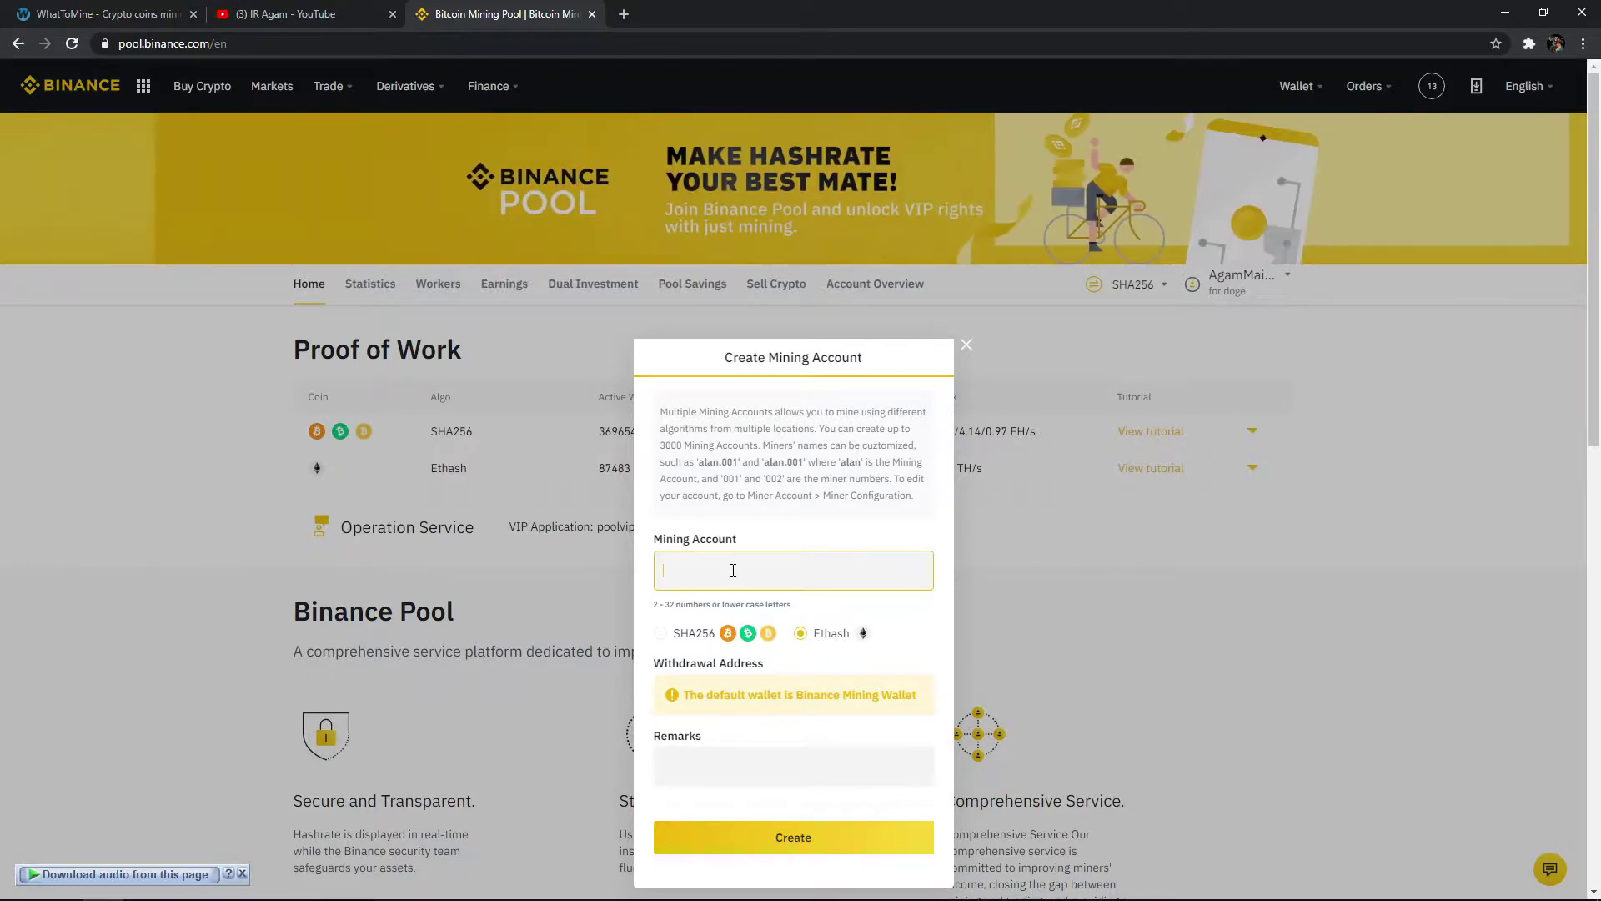
pyautogui.write('agamtest')
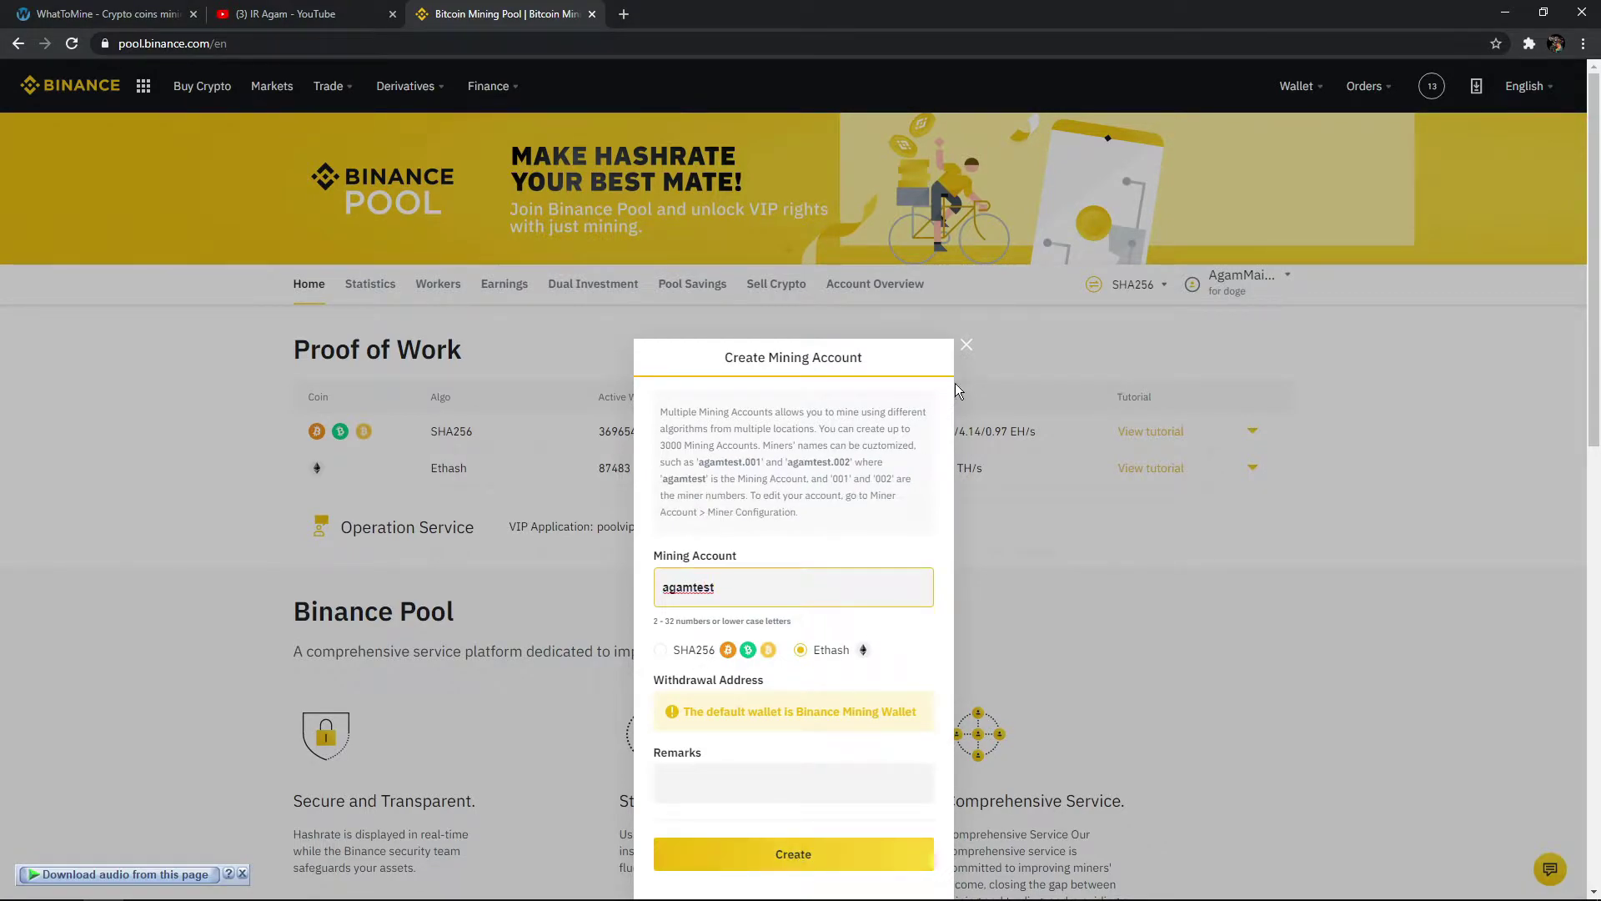
pyautogui.click(968, 345)
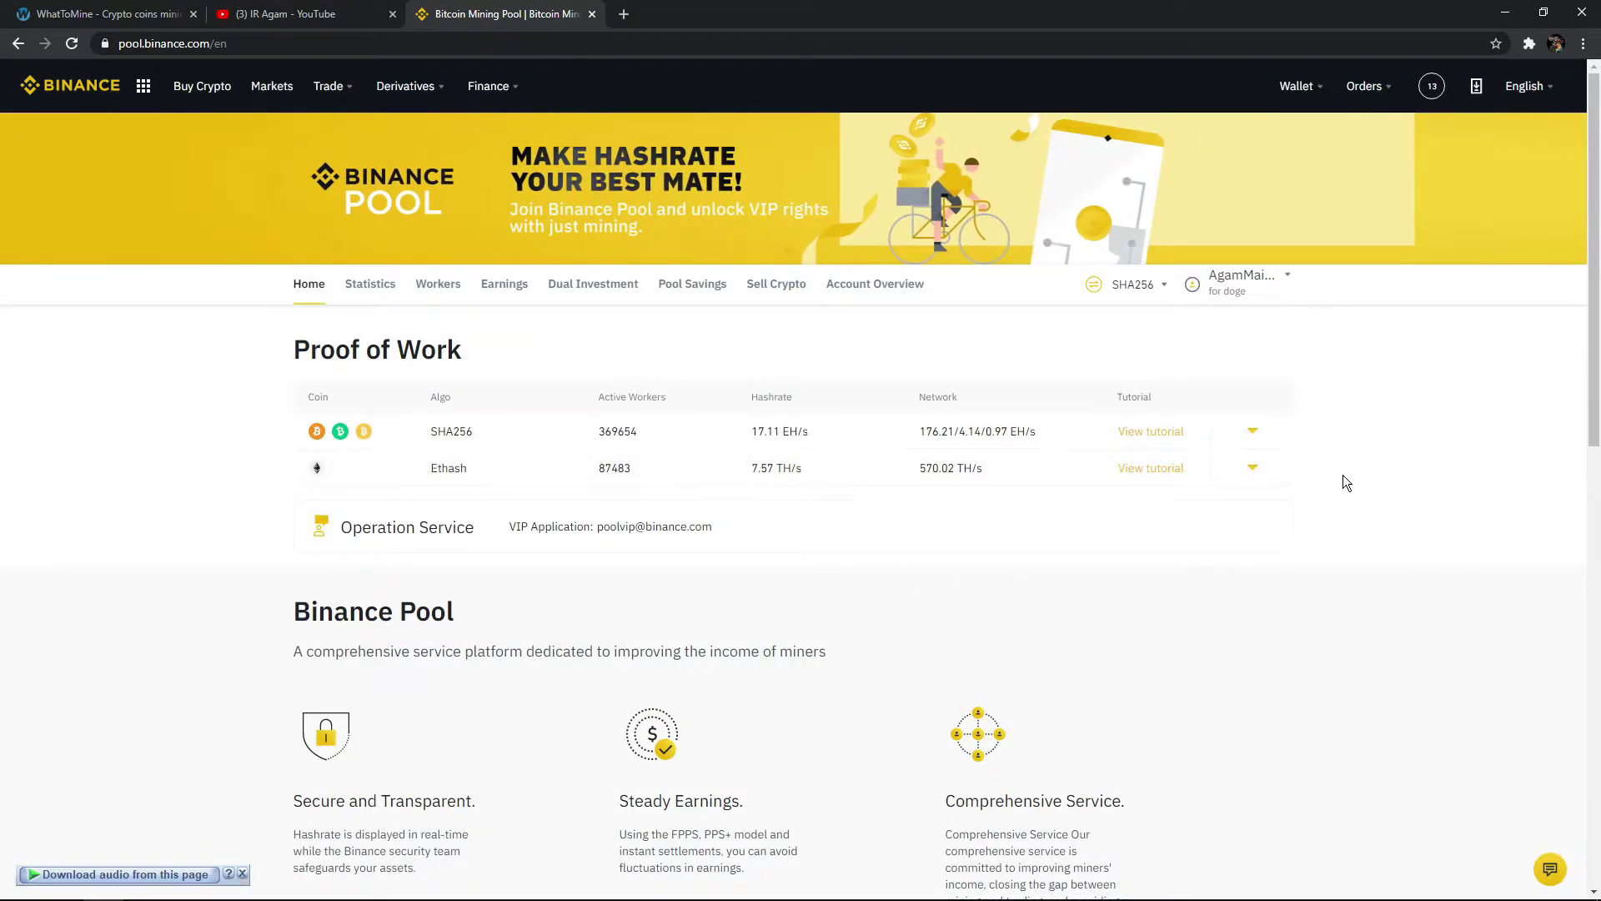
# Switch to the 'for eth' account and view its Workers page configuration example with agameth
pyautogui.moveTo(1269, 286)
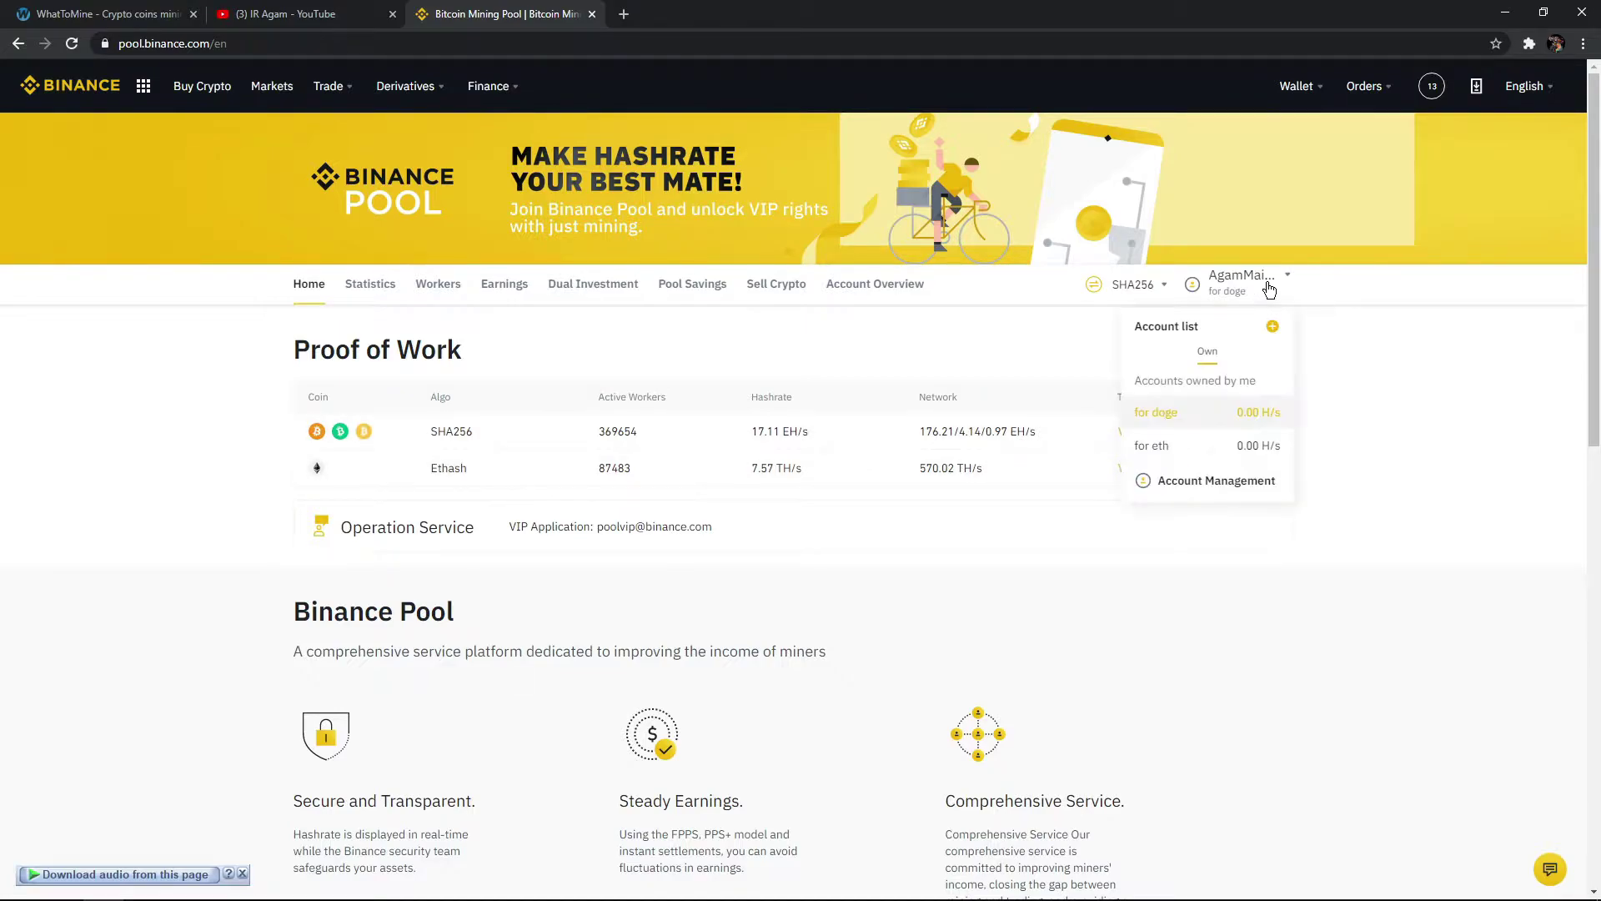
pyautogui.click(1199, 450)
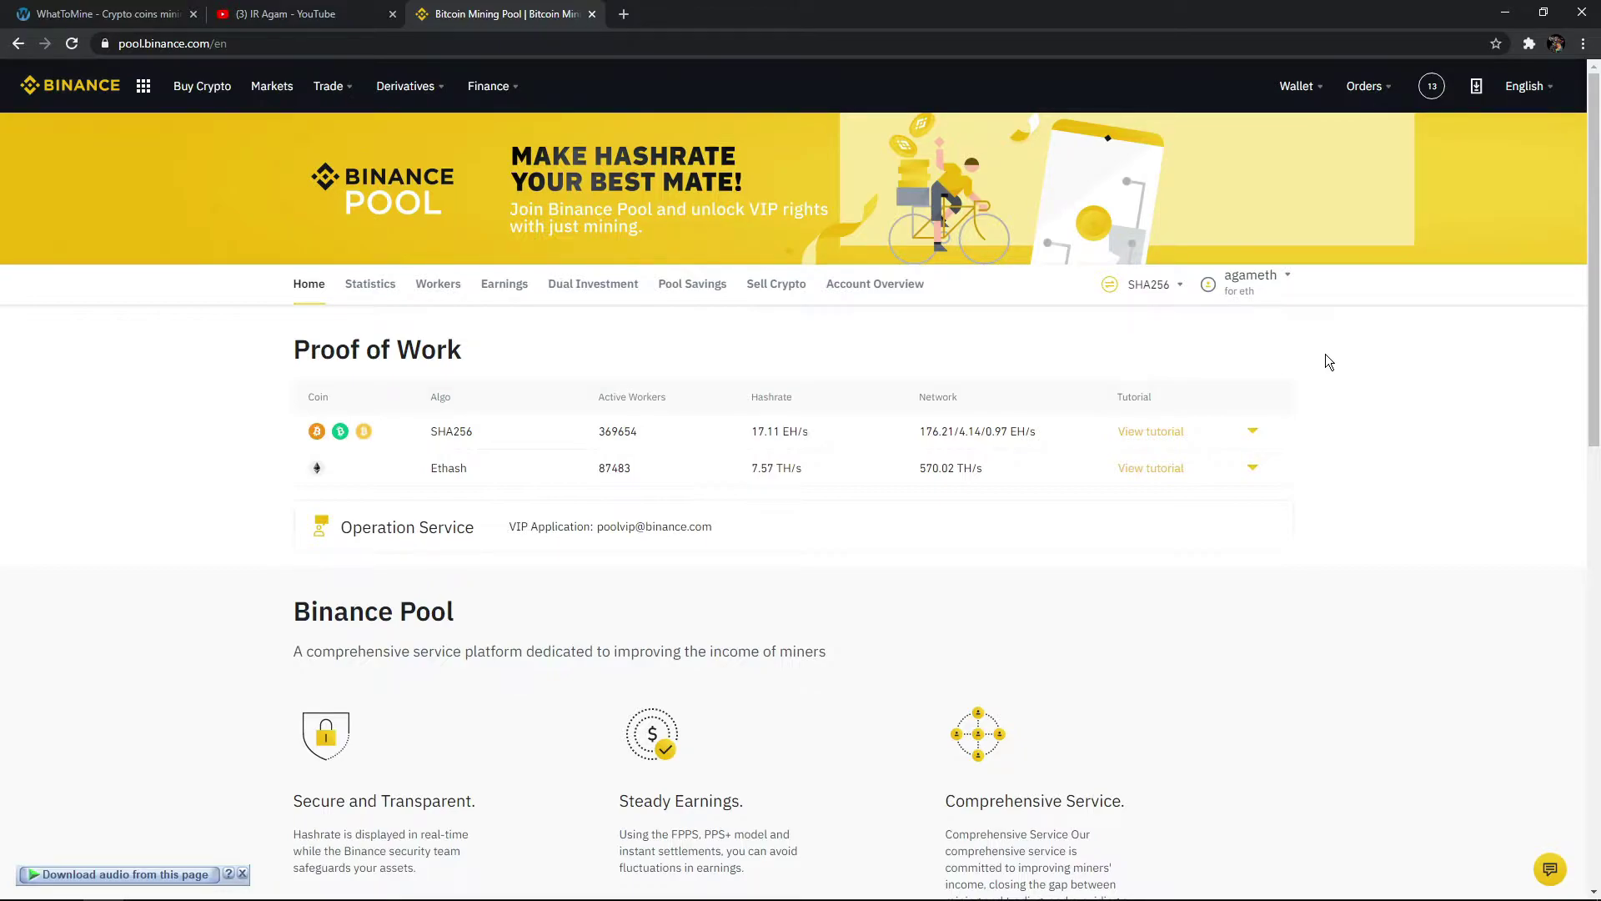
pyautogui.moveTo(1255, 286)
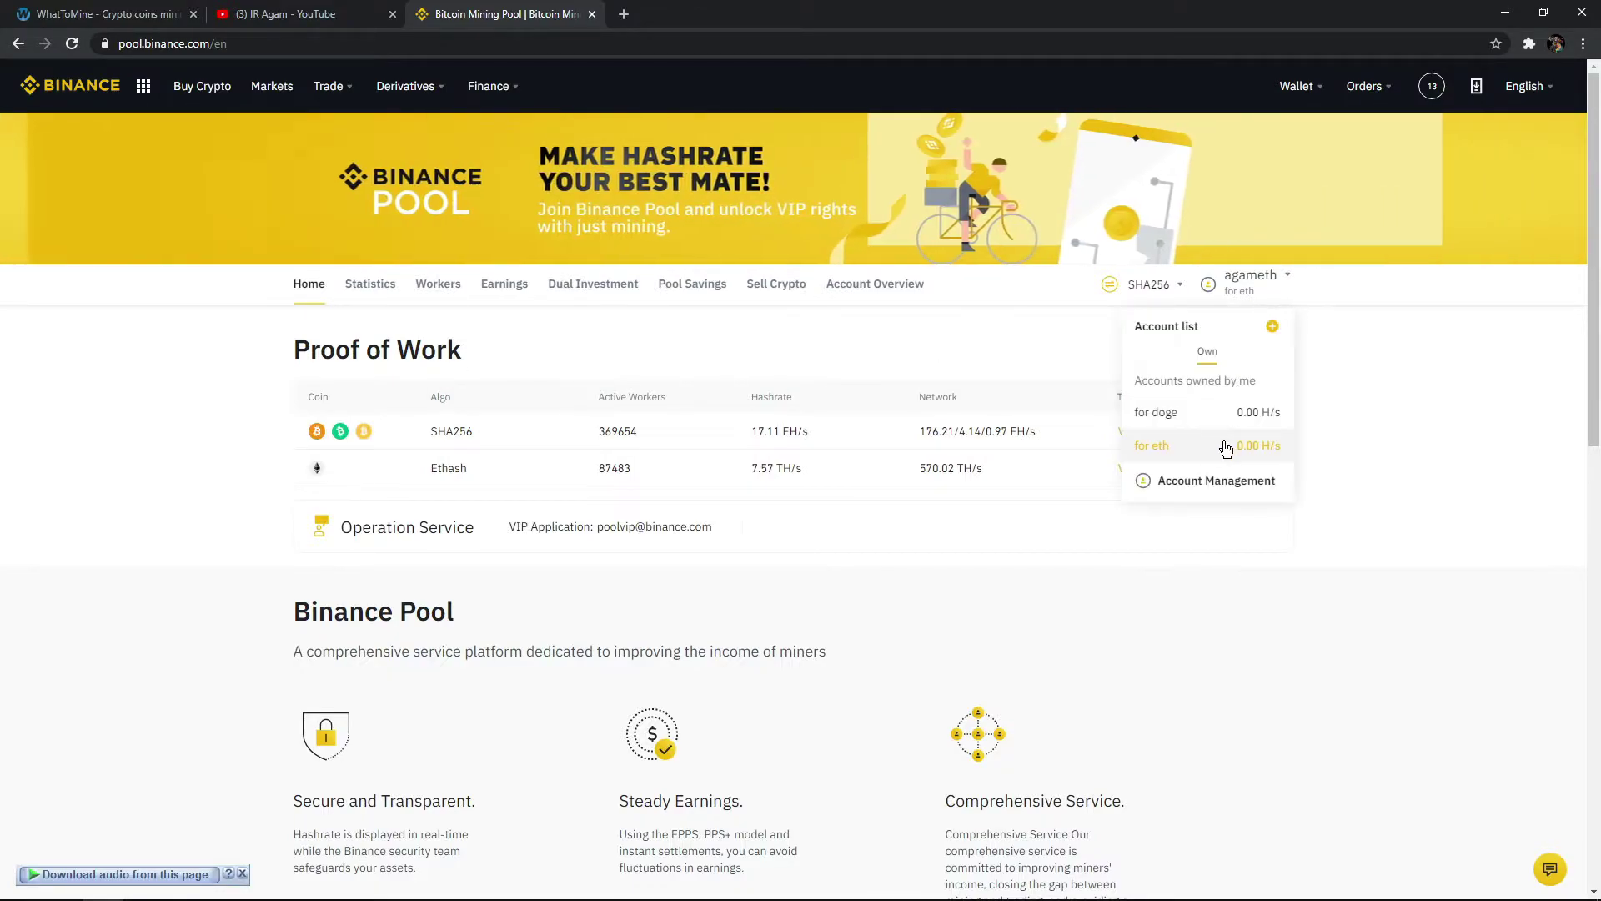
pyautogui.click(432, 290)
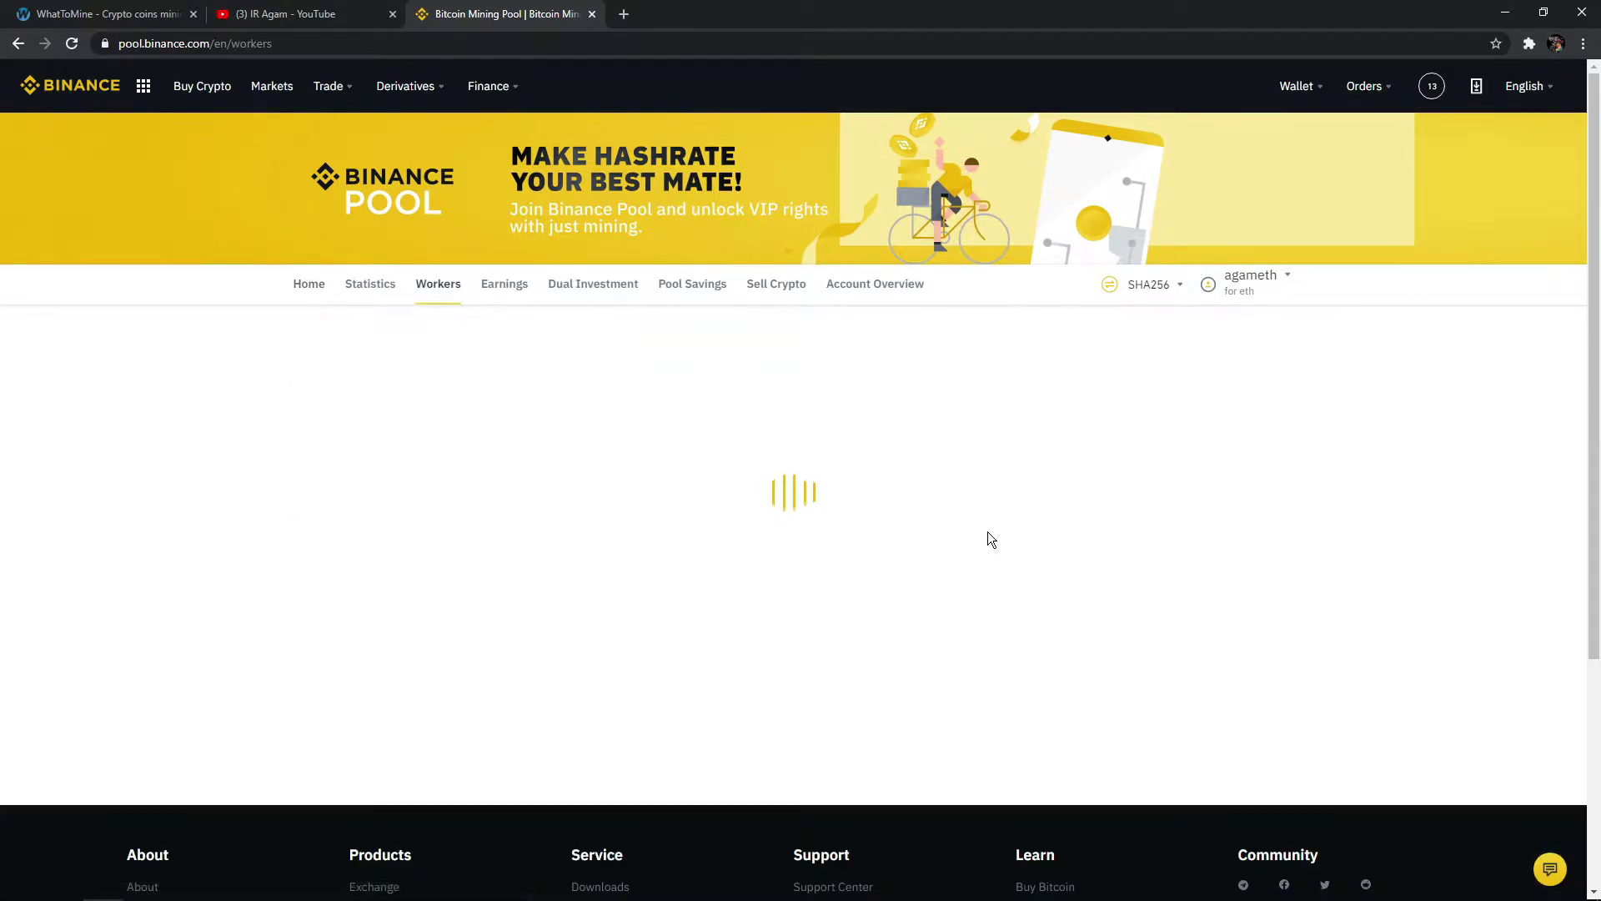
pyautogui.scroll(-4, 989, 524)
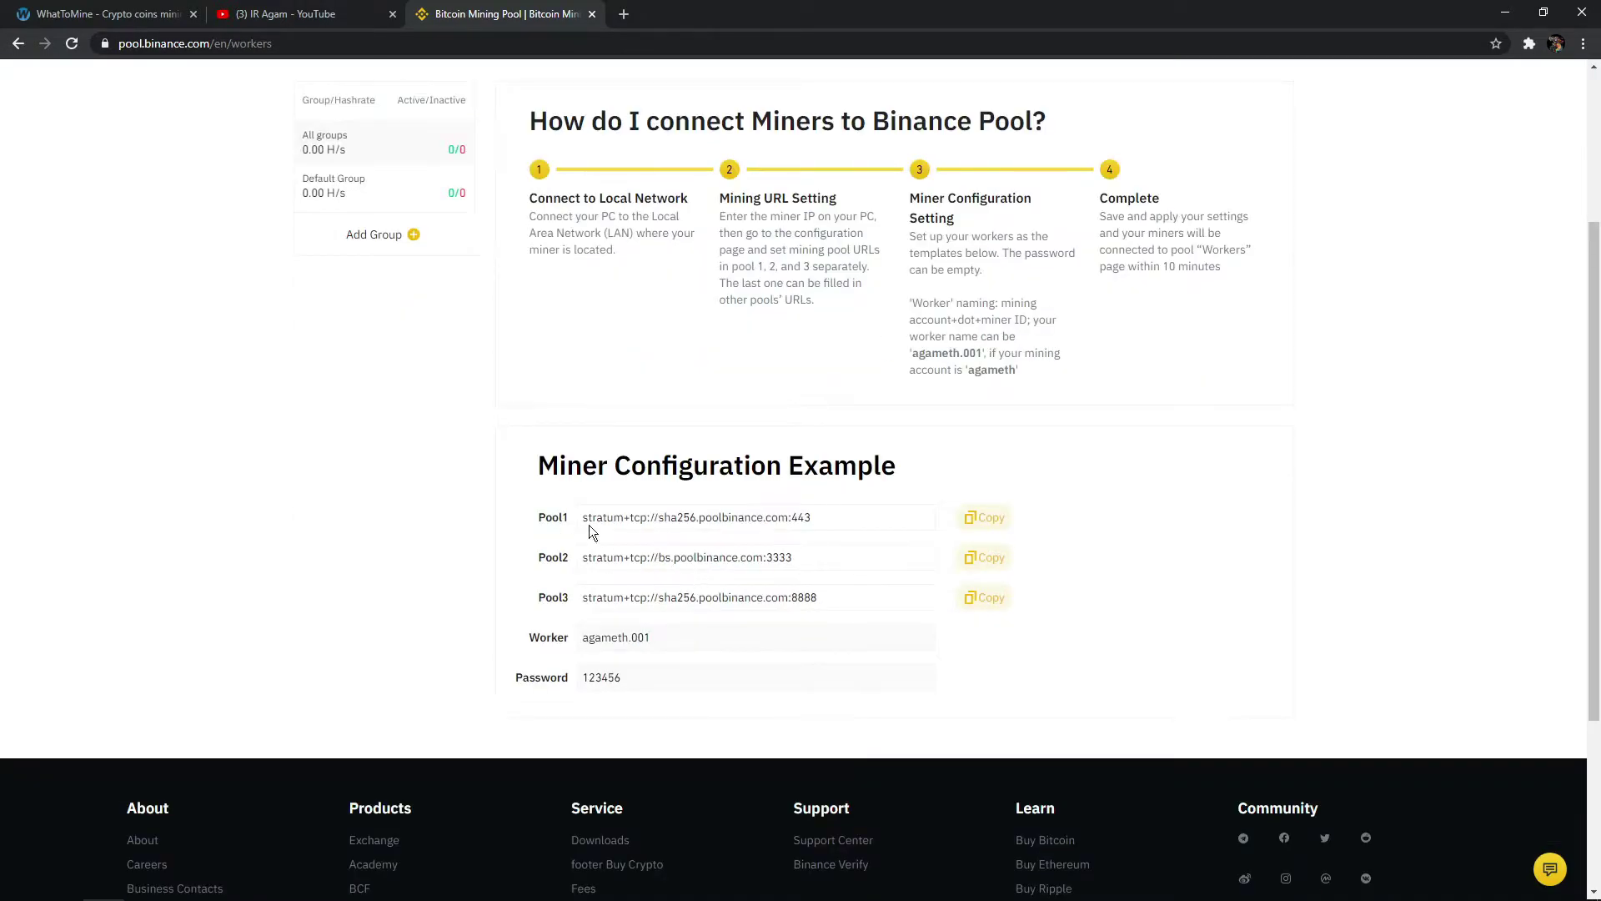
pyautogui.doubleClick(613, 639)
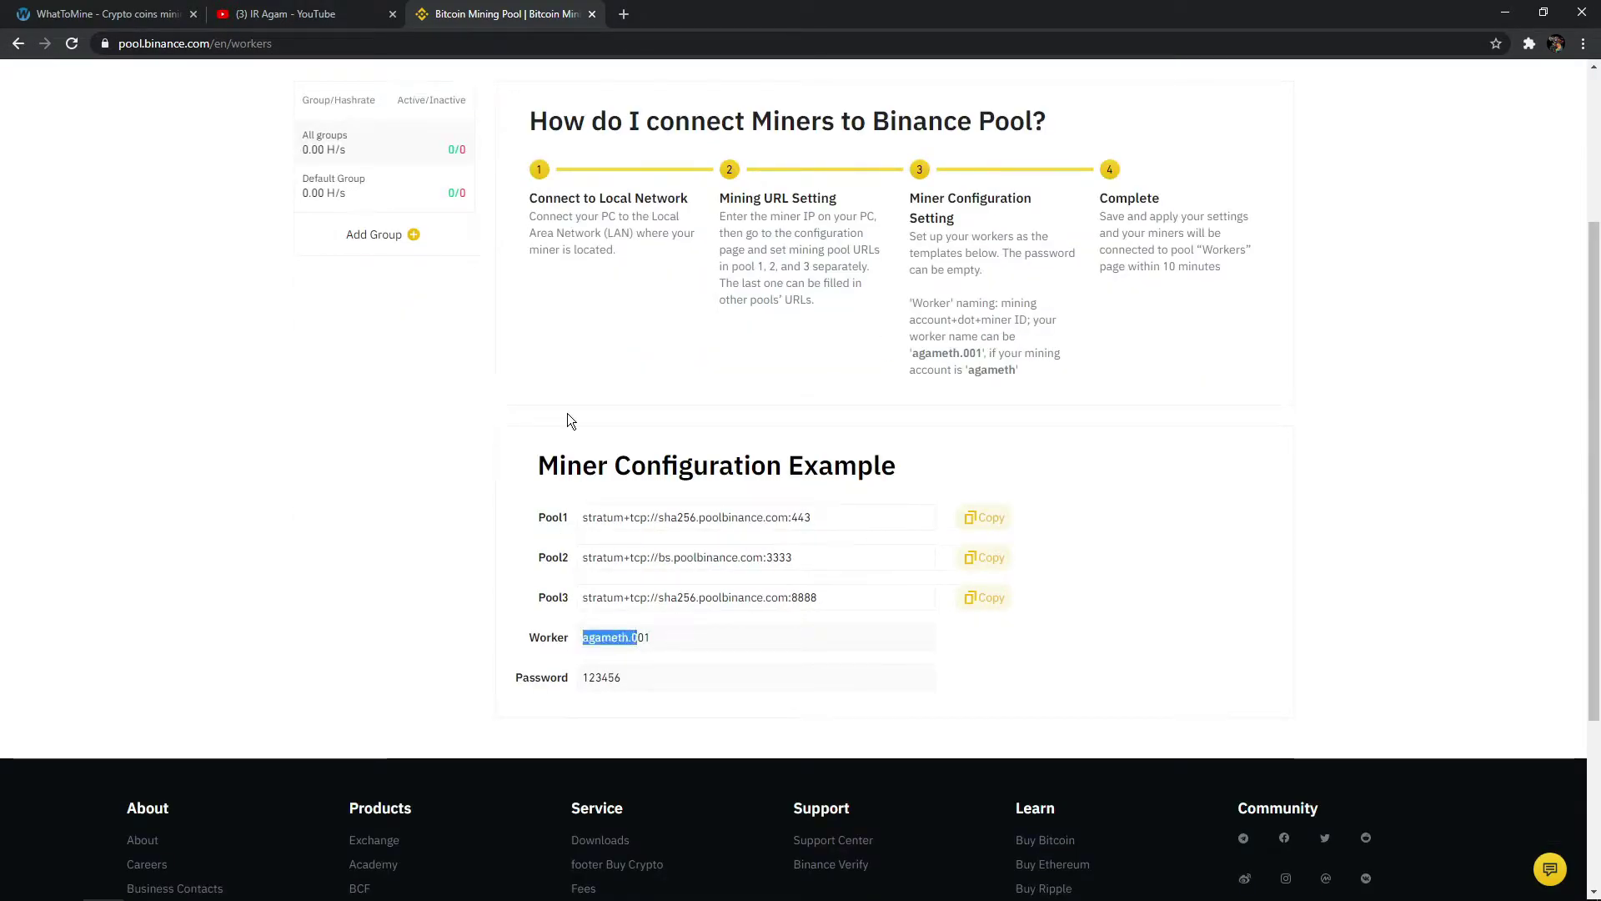
pyautogui.scroll(2, 834, 423)
pyautogui.scroll(-1, 1067, 424)
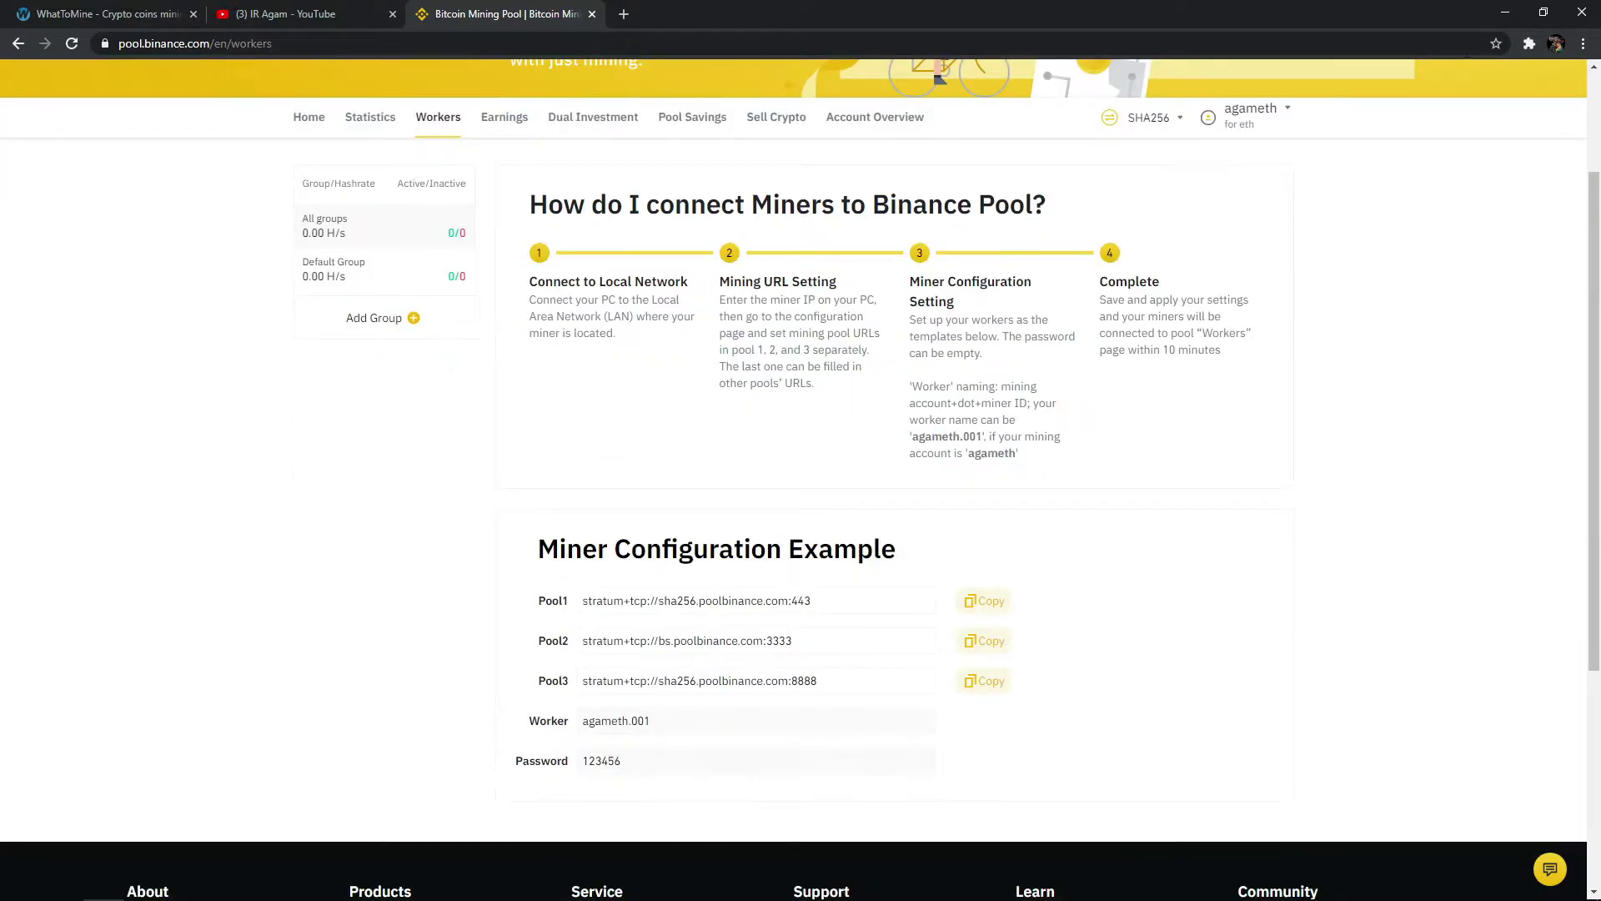
# Replace the YouTube tab with a new tab opening the pasted MEGA download link
pyautogui.click(624, 14)
pyautogui.click(514, 54)
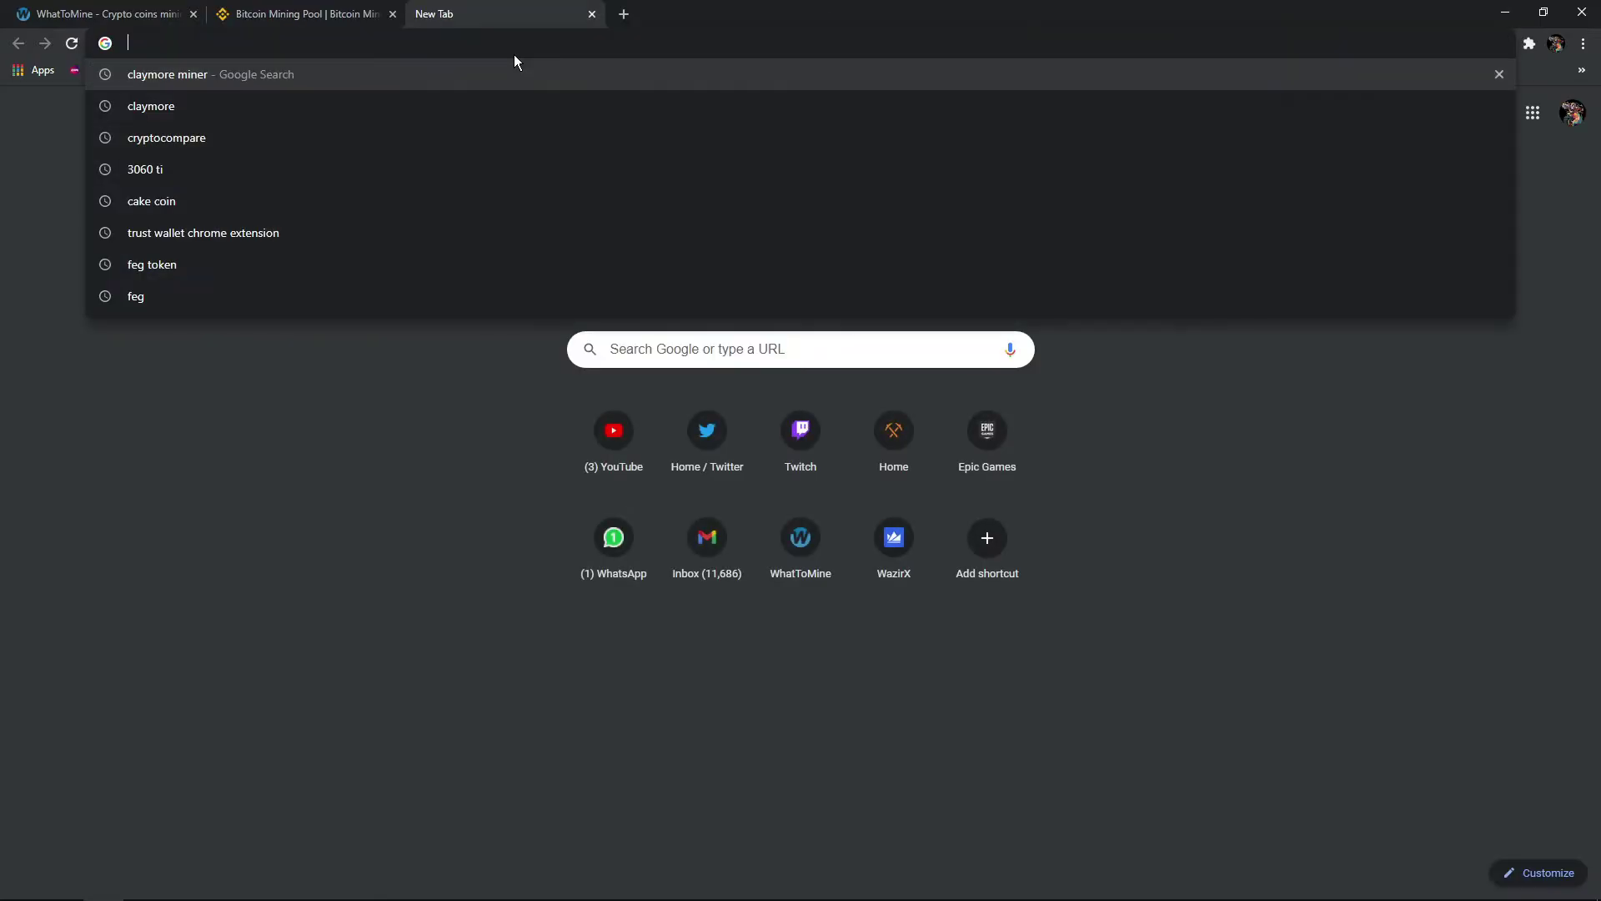
pyautogui.hotkey('ctrl', 'v')
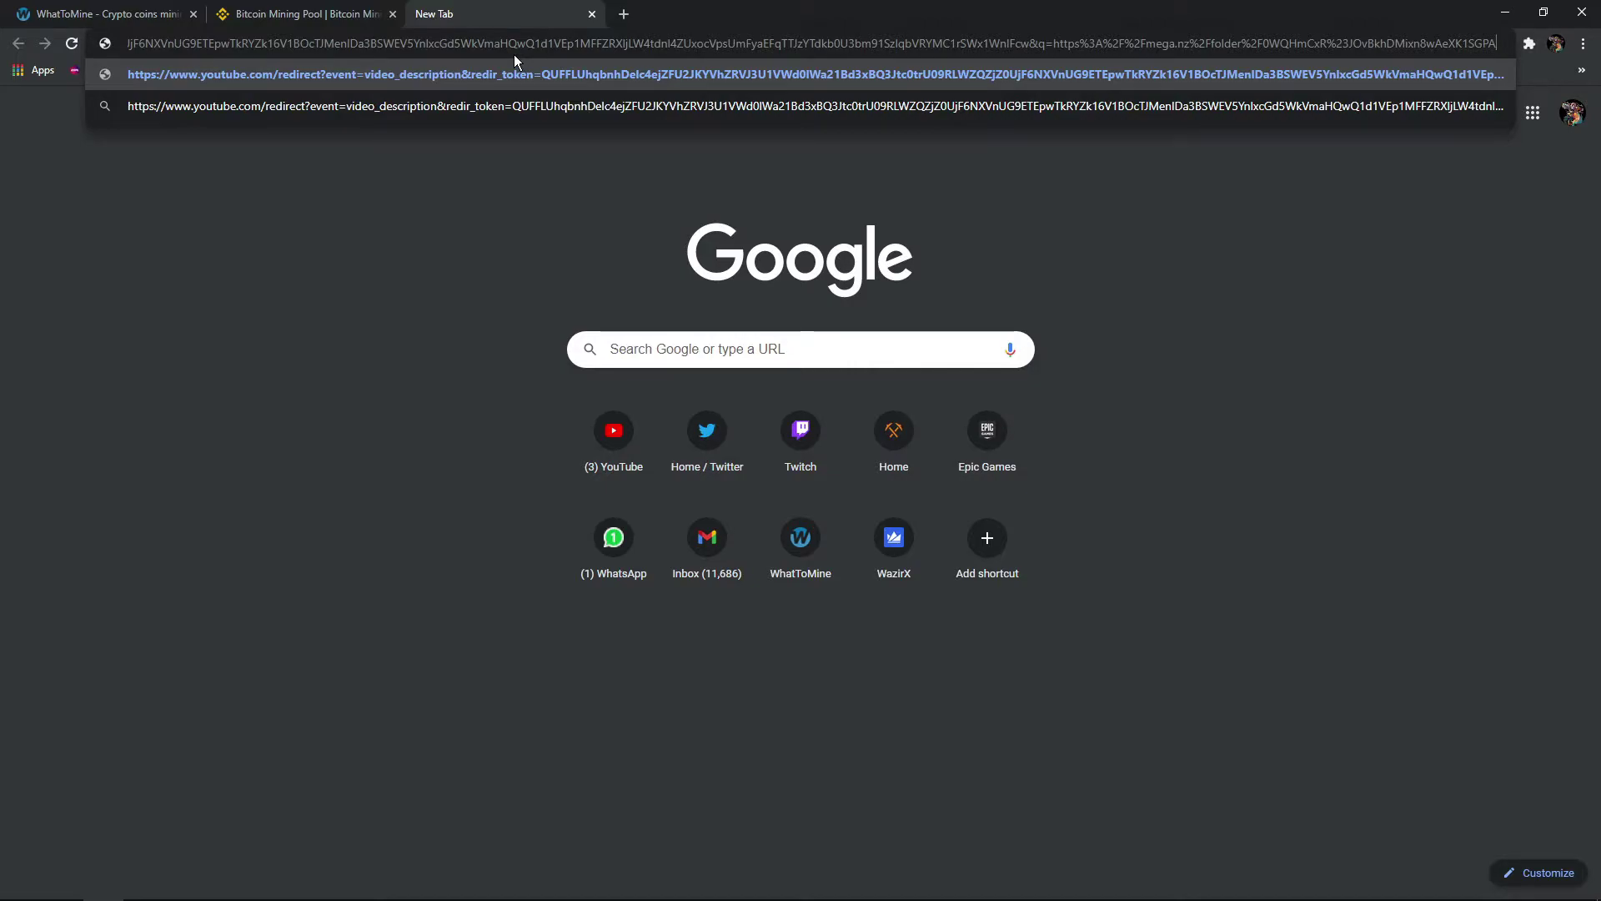
pyautogui.press('Return')
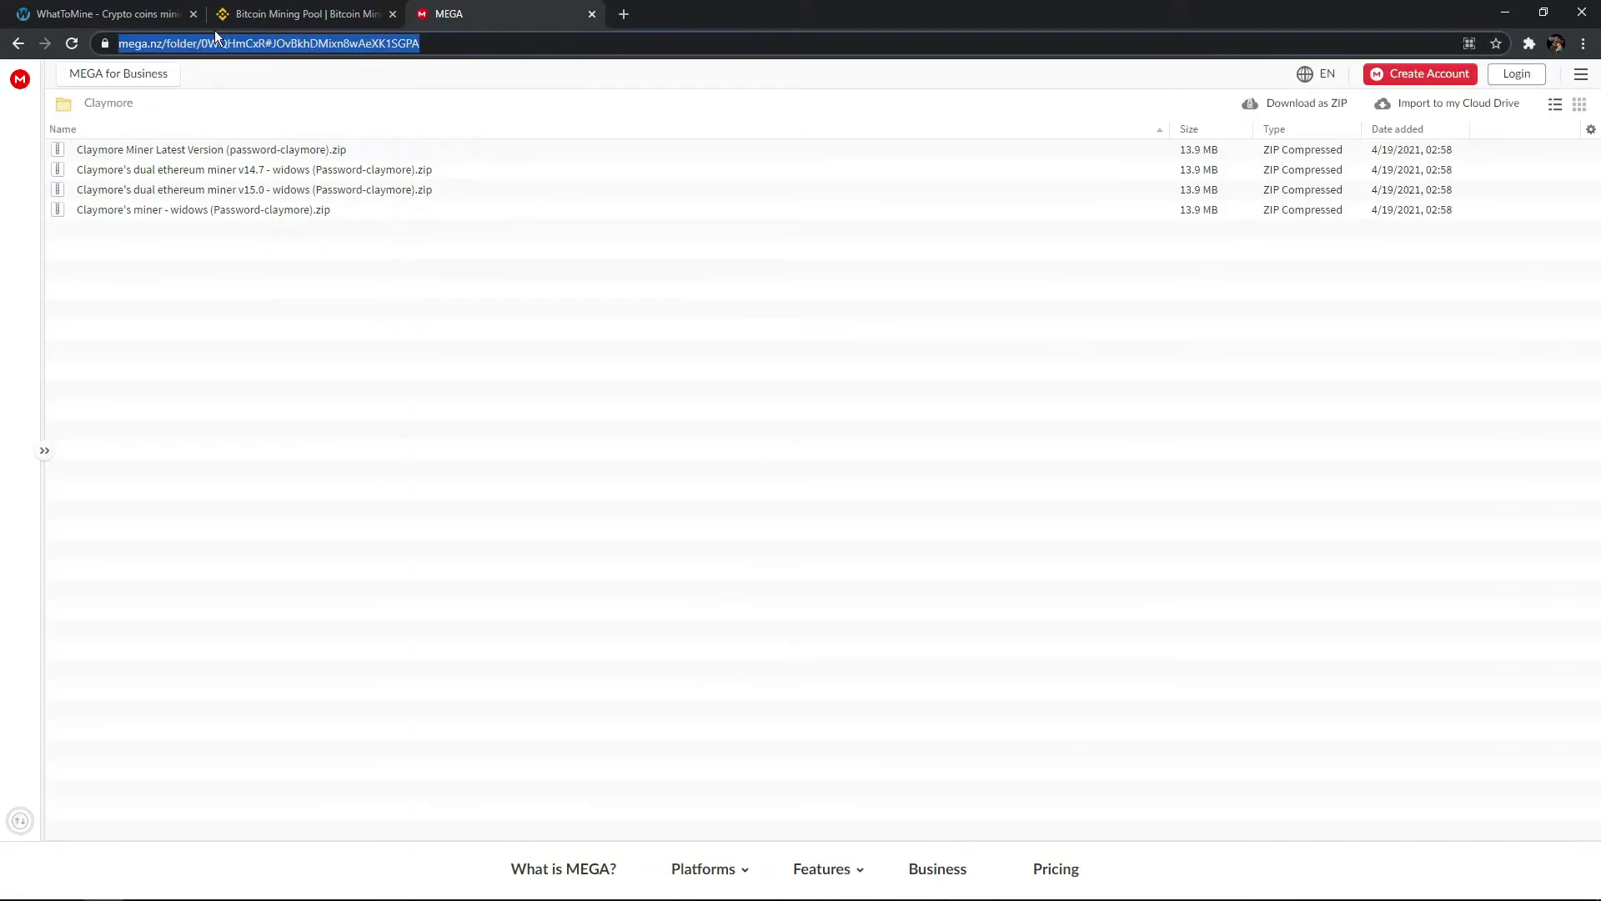
# Download the Claymore's miner Windows archive as a ZIP, then close the MEGA tab
pyautogui.click(323, 213)
pyautogui.rightClick(325, 214)
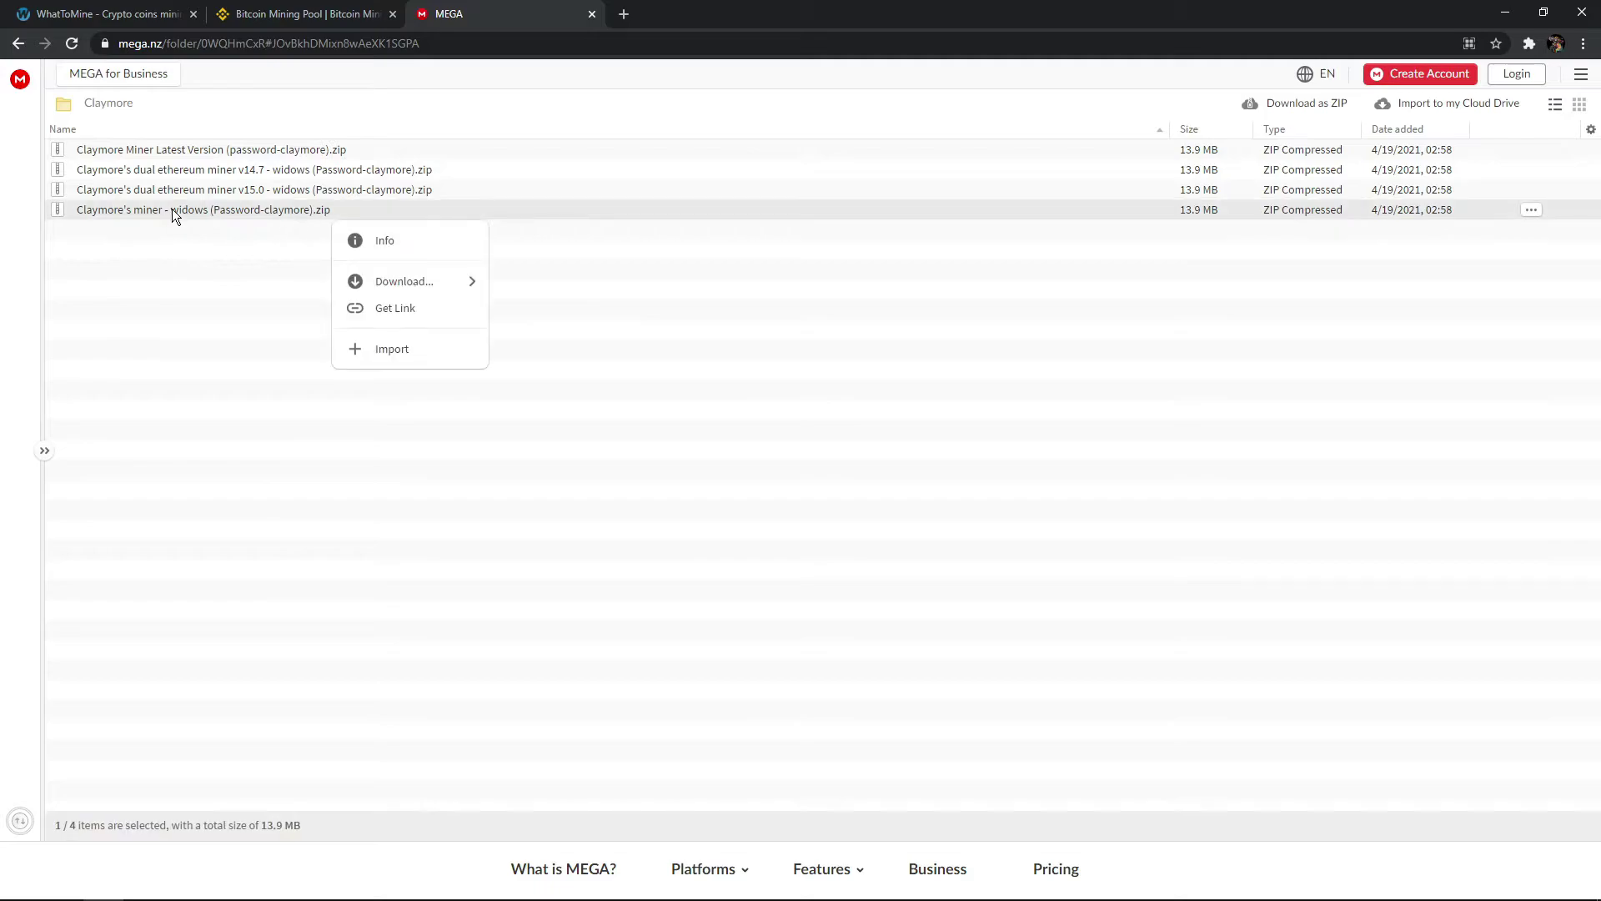
pyautogui.moveTo(426, 283)
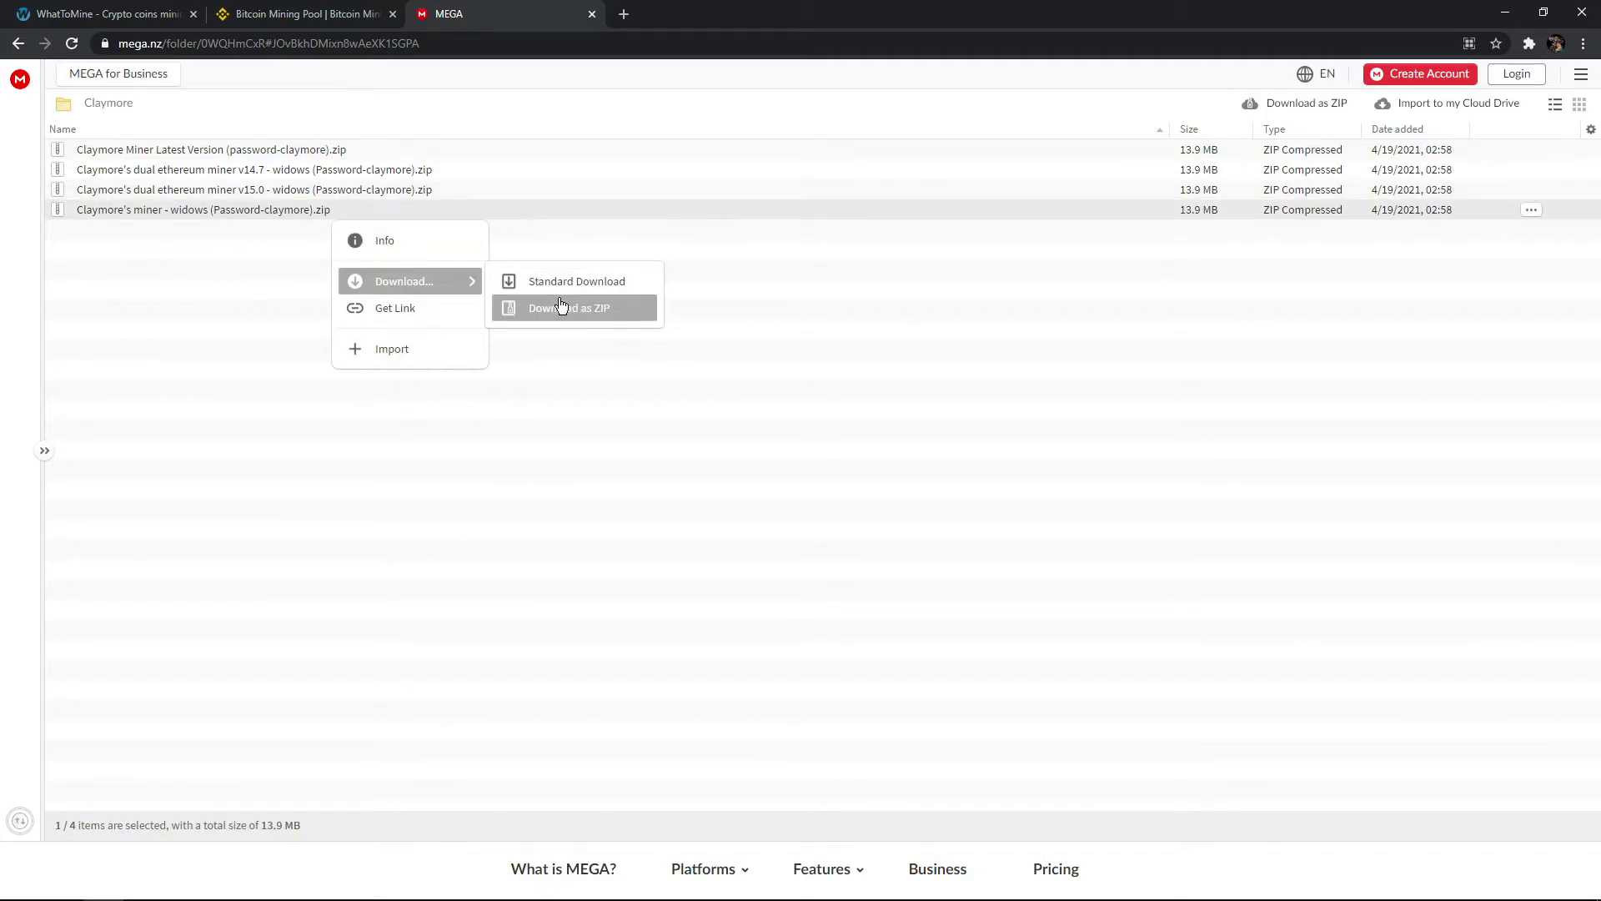
pyautogui.click(1039, 347)
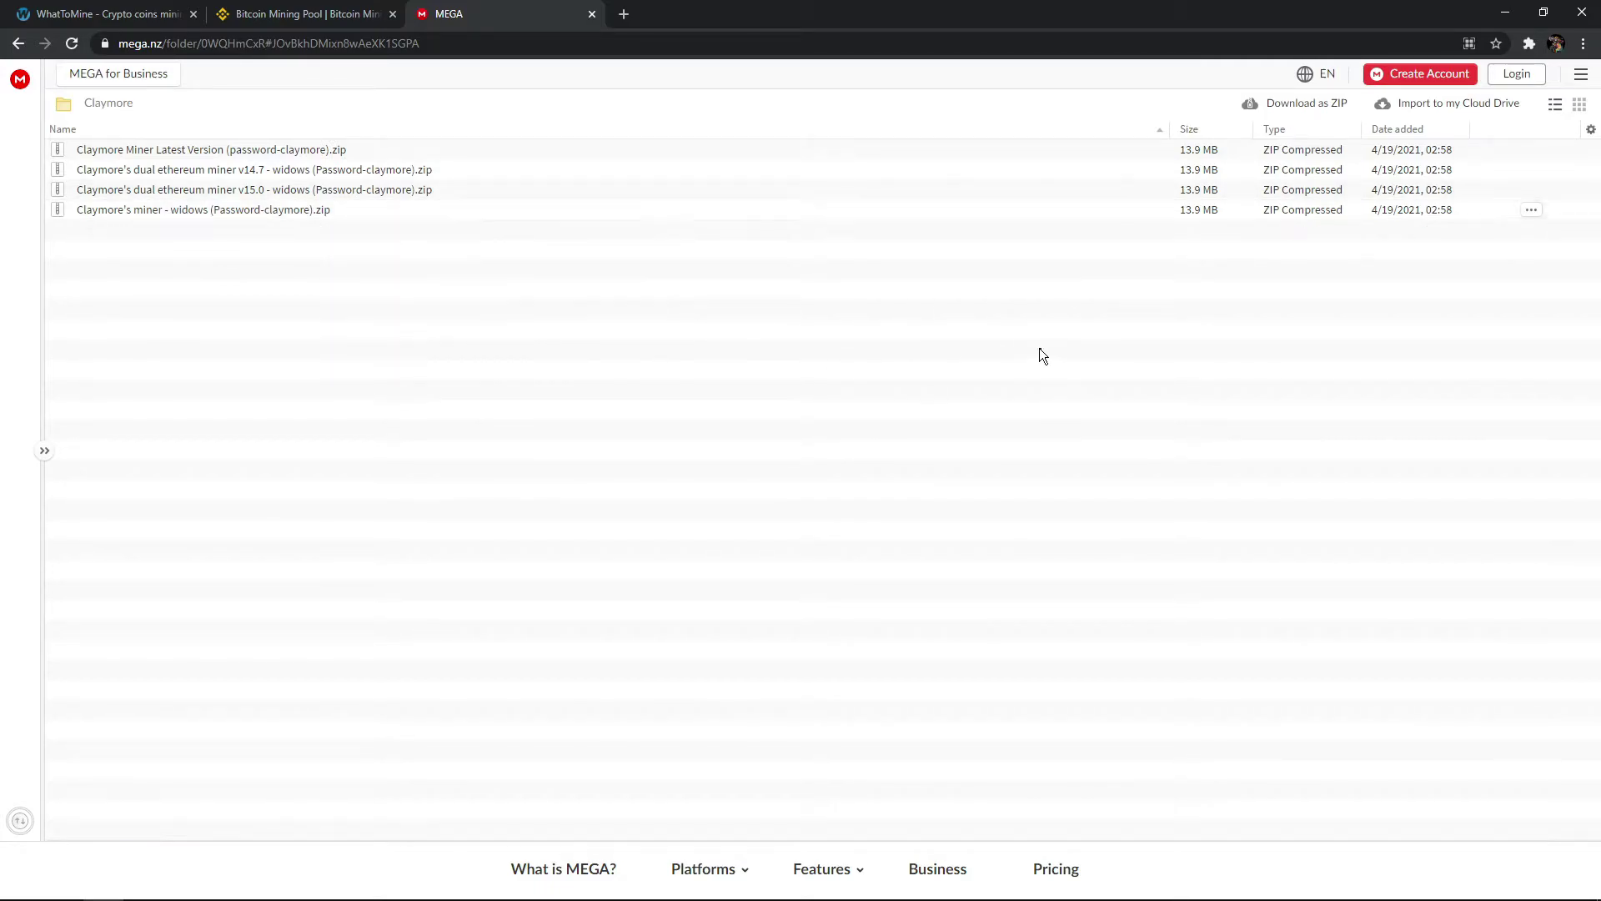
pyautogui.click(593, 15)
pyautogui.press('super+d')
pyautogui.rightClick(787, 185)
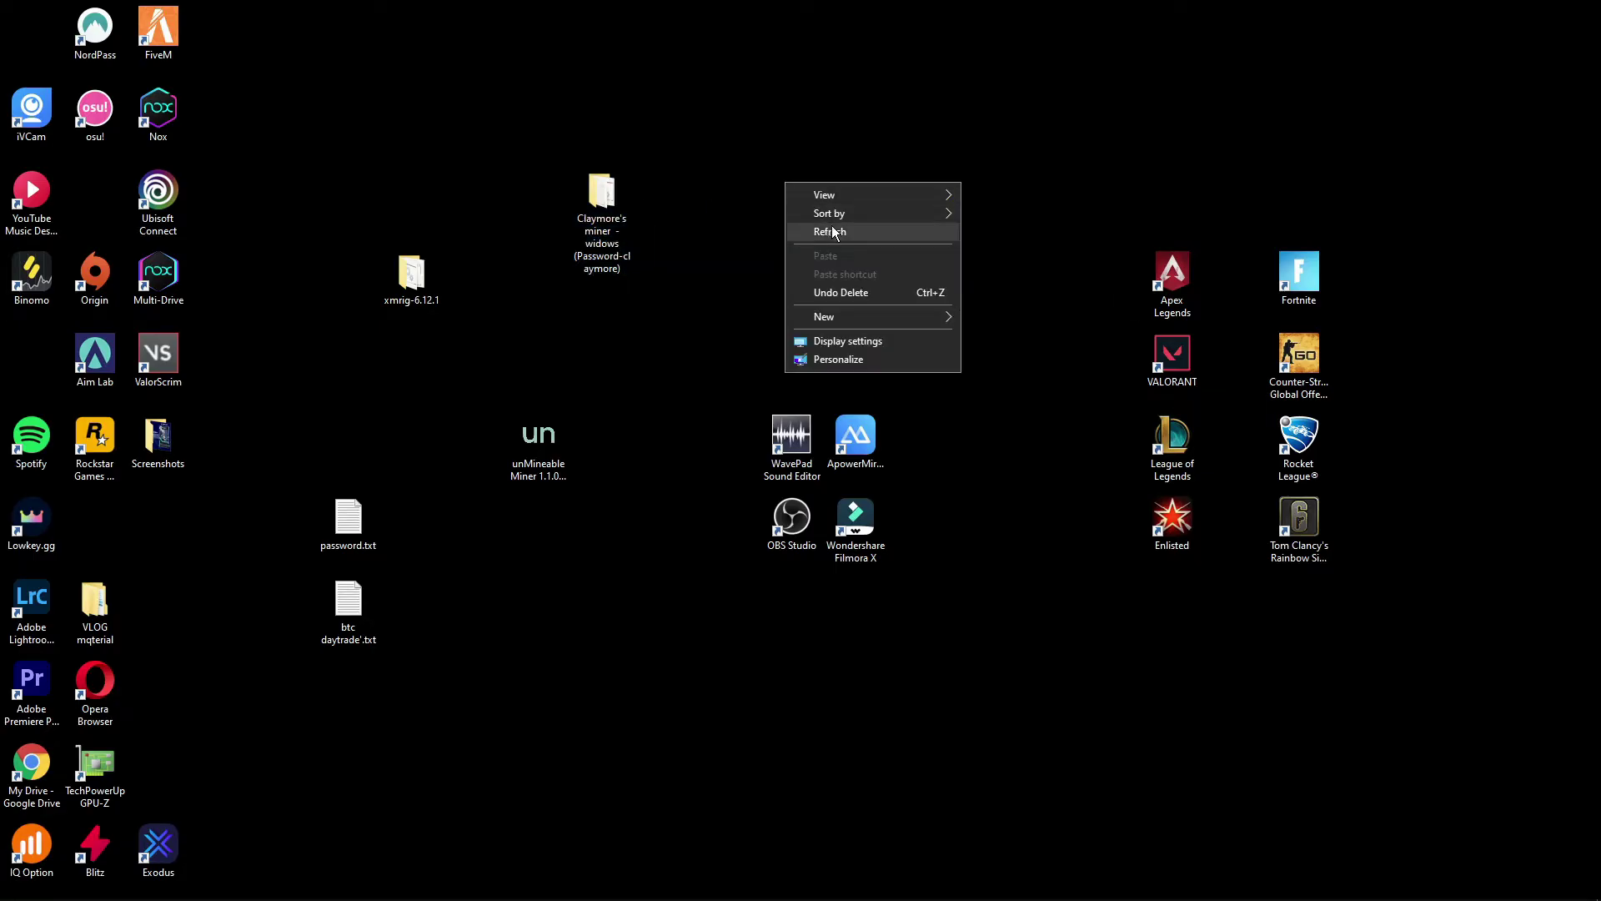
pyautogui.click(834, 238)
pyautogui.doubleClick(590, 232)
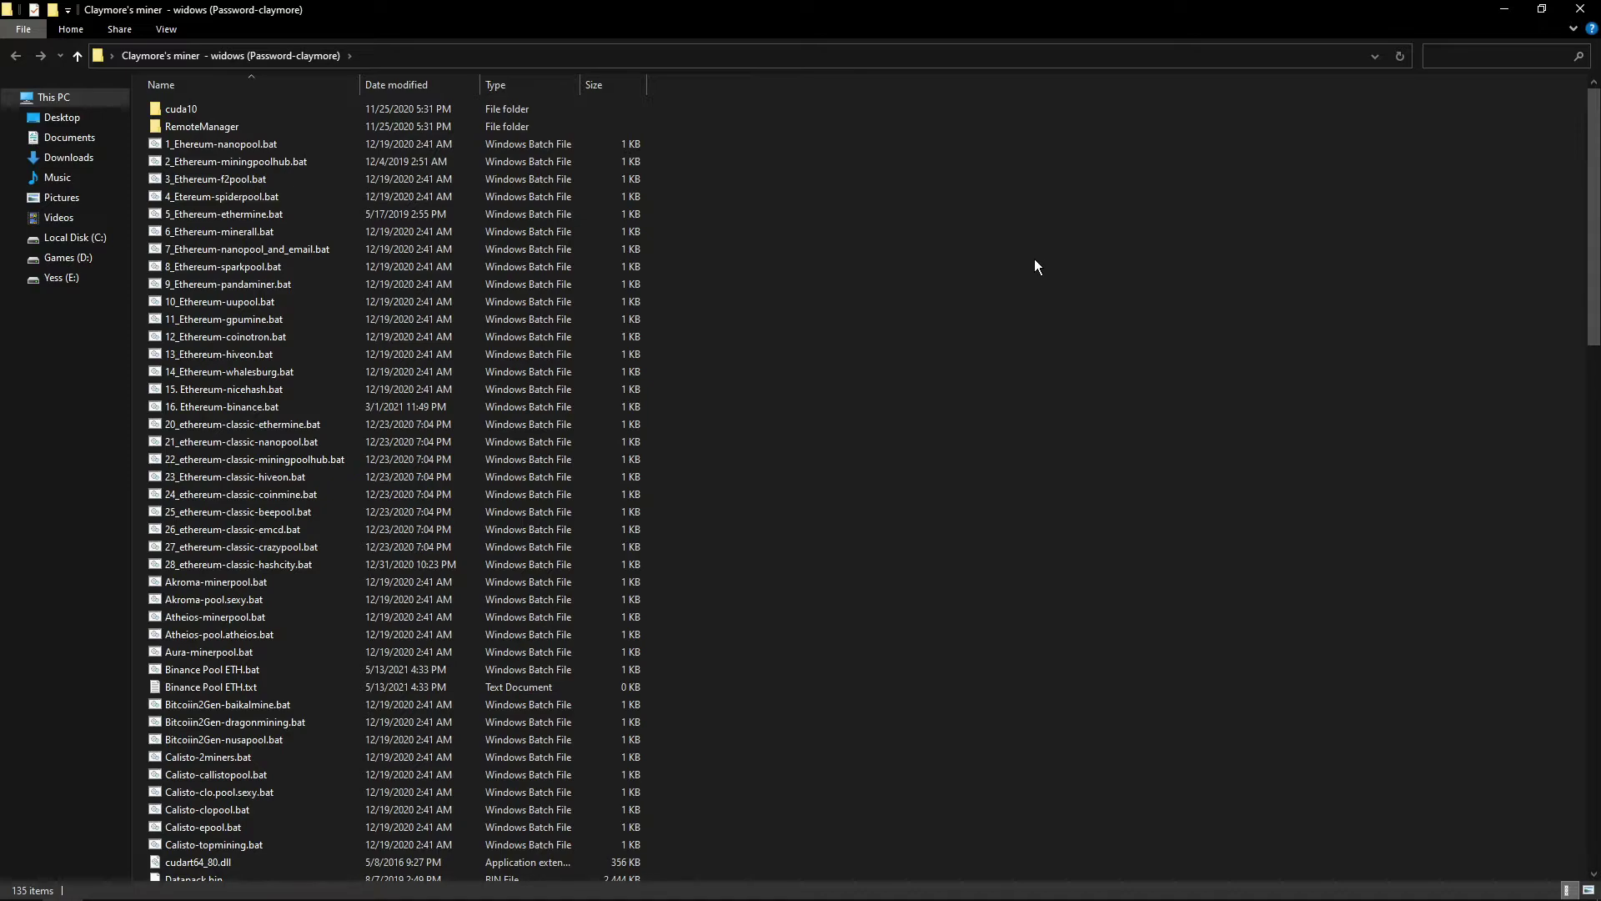
pyautogui.rightClick(1093, 232)
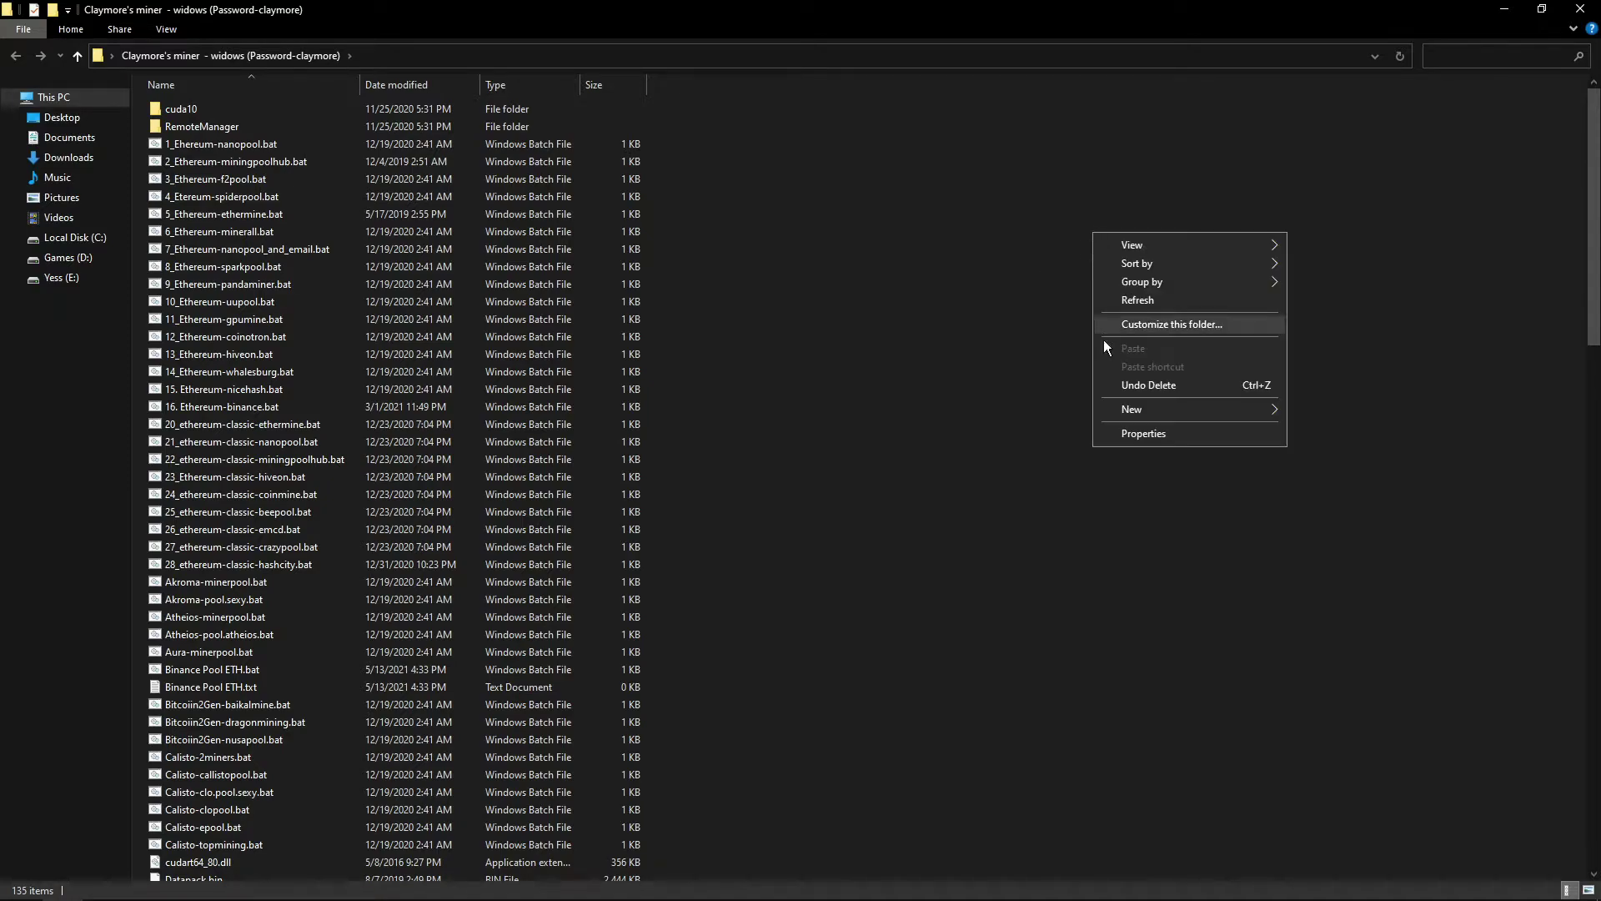
pyautogui.scroll(-1, 1103, 339)
pyautogui.rightClick(907, 342)
pyautogui.moveTo(1042, 526)
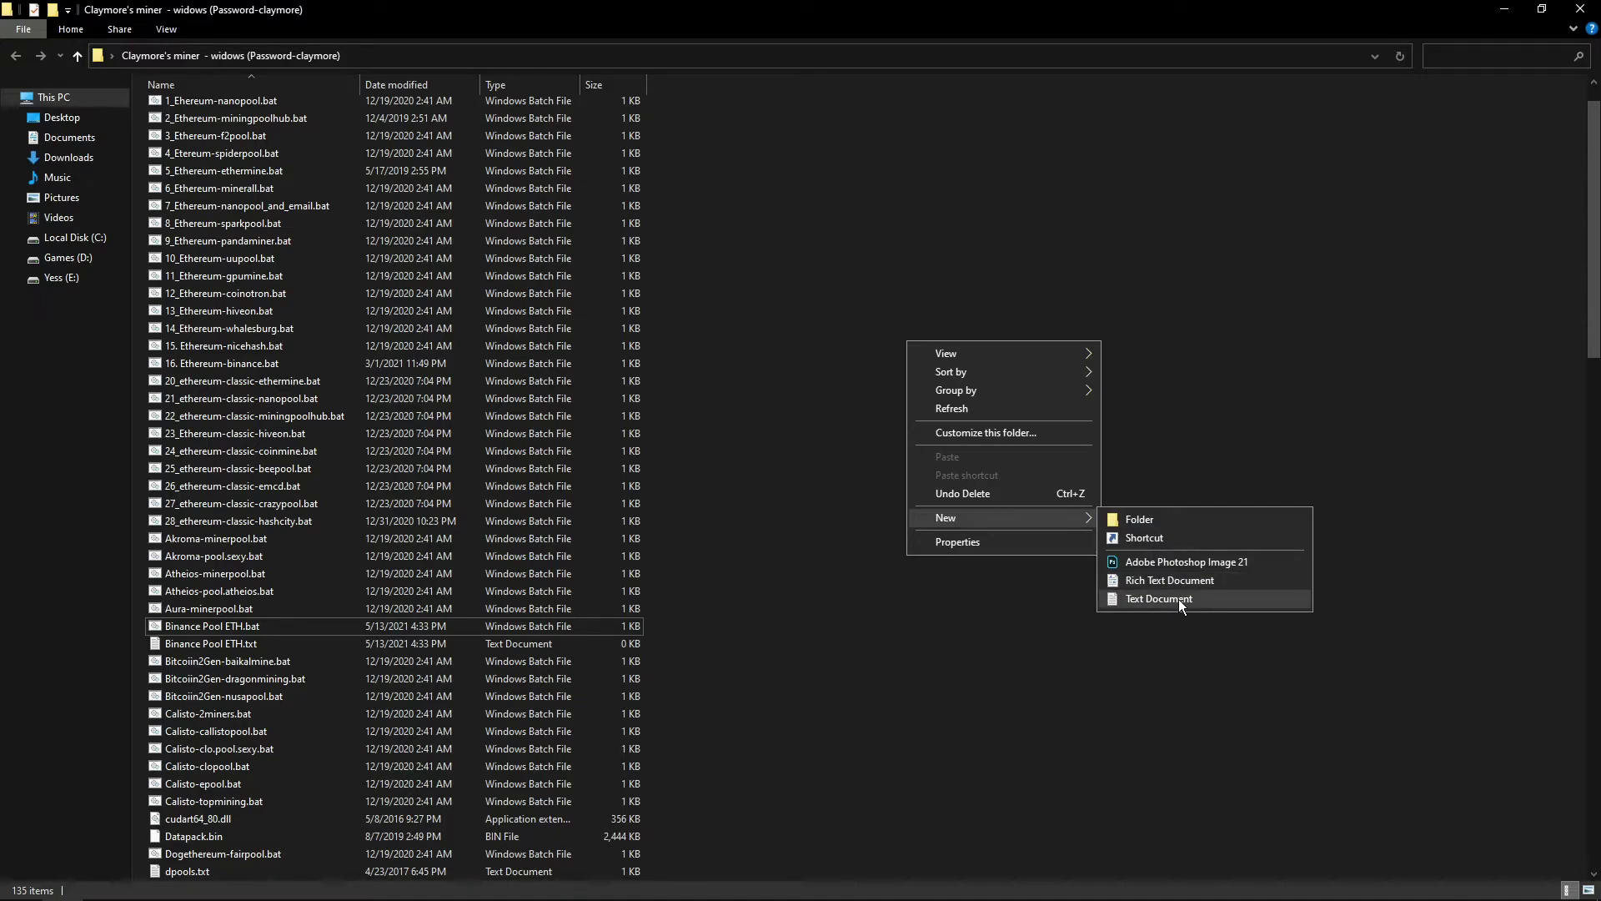
# Create the text file 'bnb pool sj' and paste the miner command line into it
pyautogui.click(1181, 600)
pyautogui.write('bnb pool ')
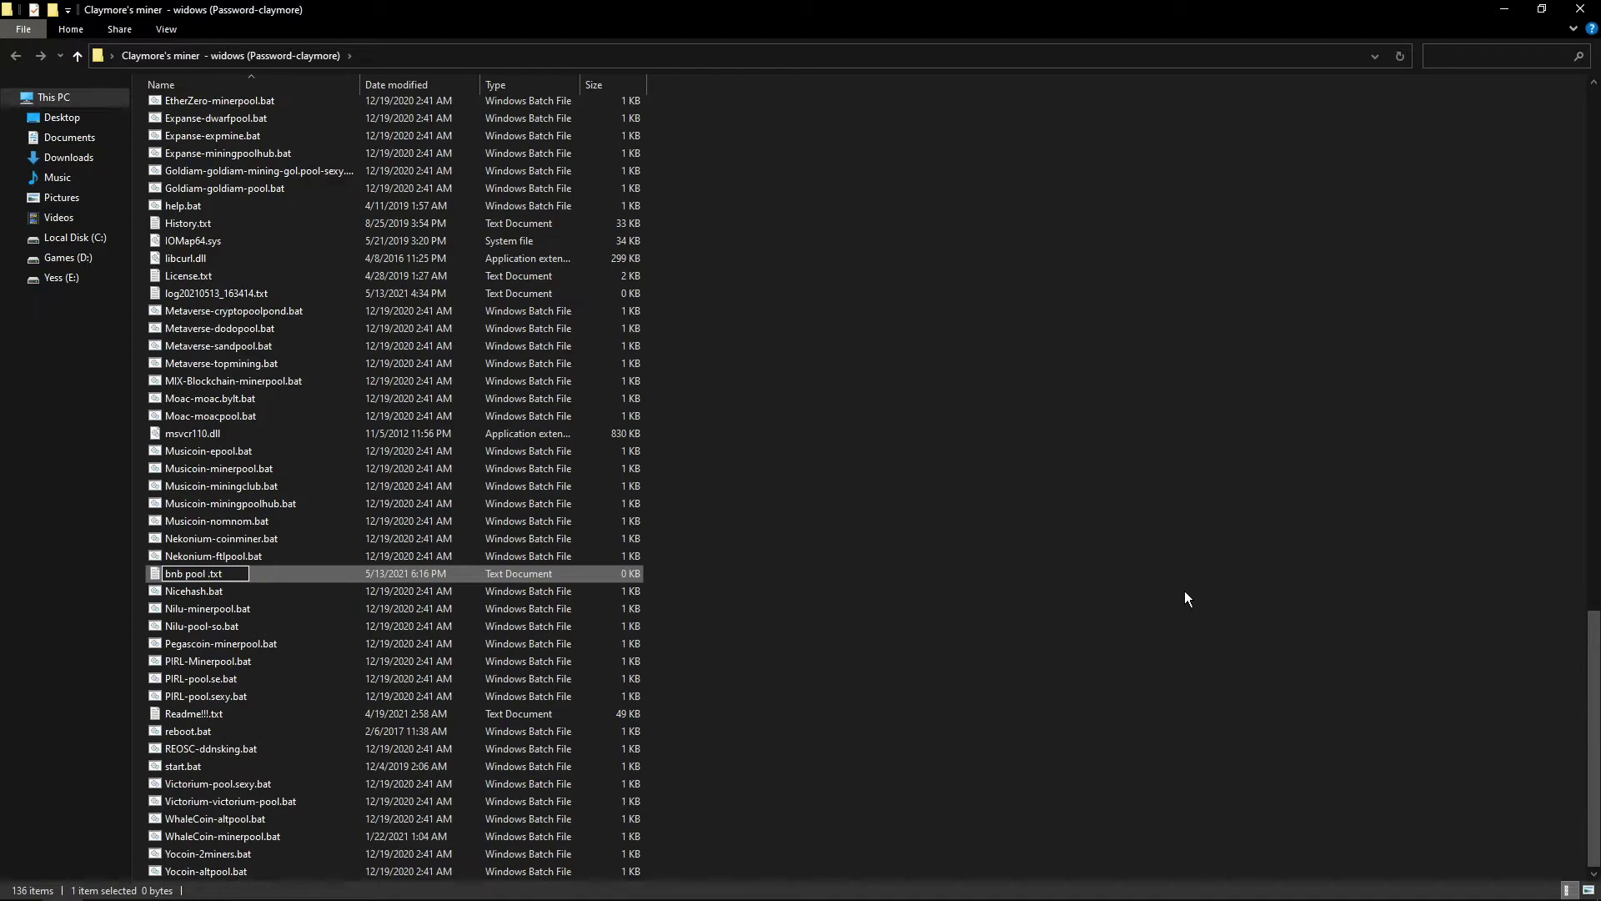
pyautogui.write('sj')
pyautogui.press('Return')
pyautogui.press('Return')
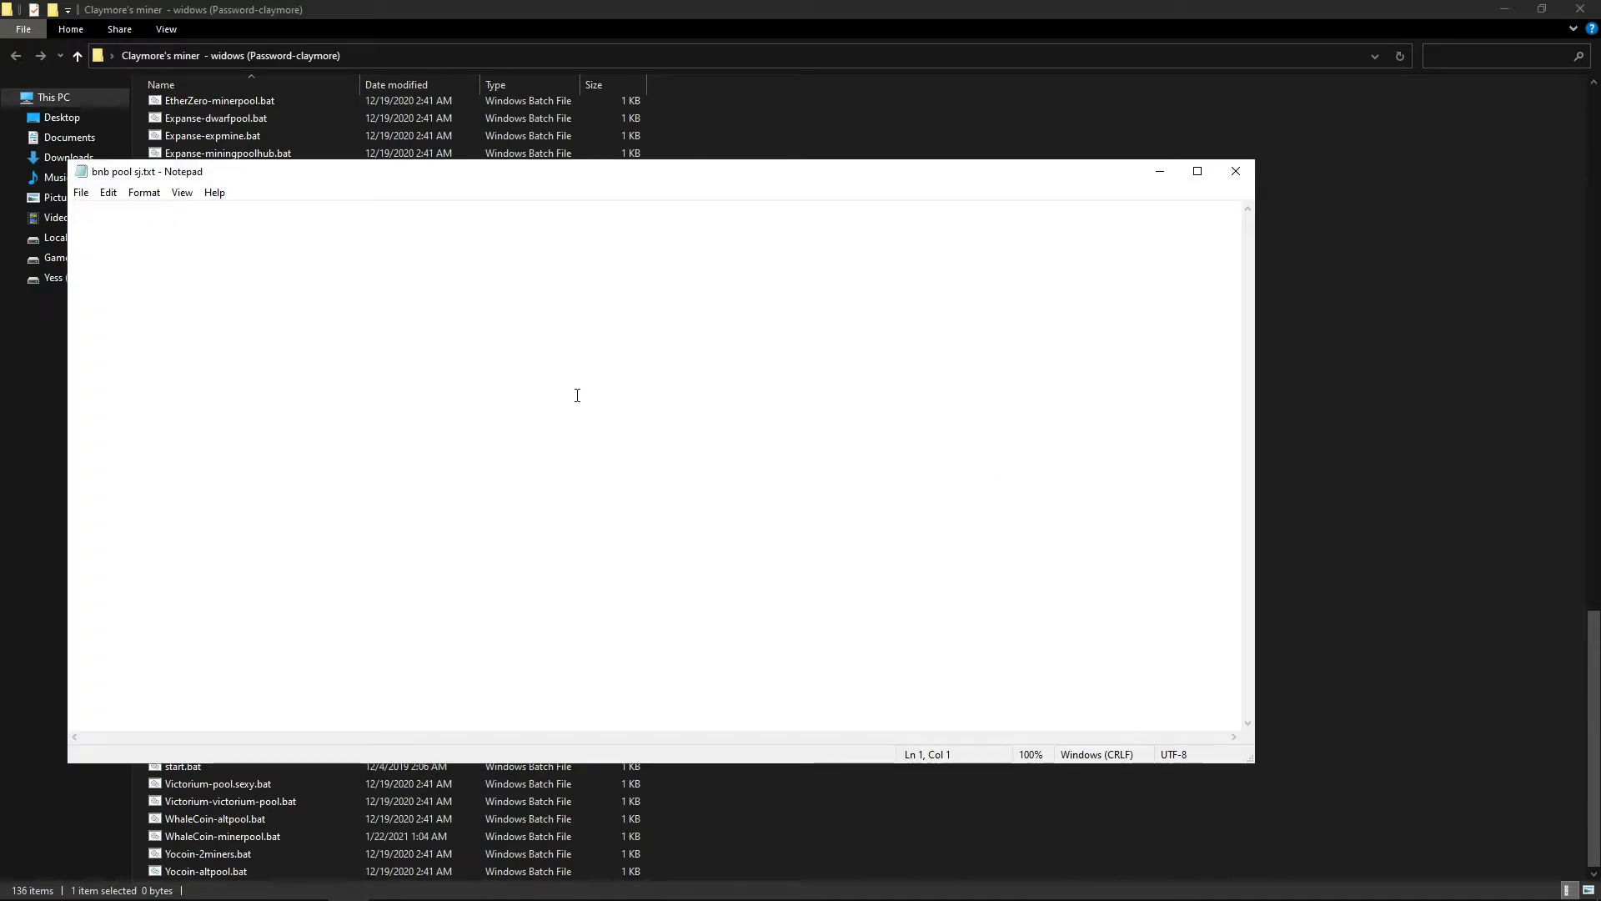
pyautogui.hotkey('ctrl', 'v')
# Replace the -ewal value with 'username' and the -eworker value with 'worker.name'
pyautogui.moveTo(659, 176); pyautogui.dragTo(926, 144)
pyautogui.moveTo(782, 178); pyautogui.dragTo(735, 183)
pyautogui.write('usernam')
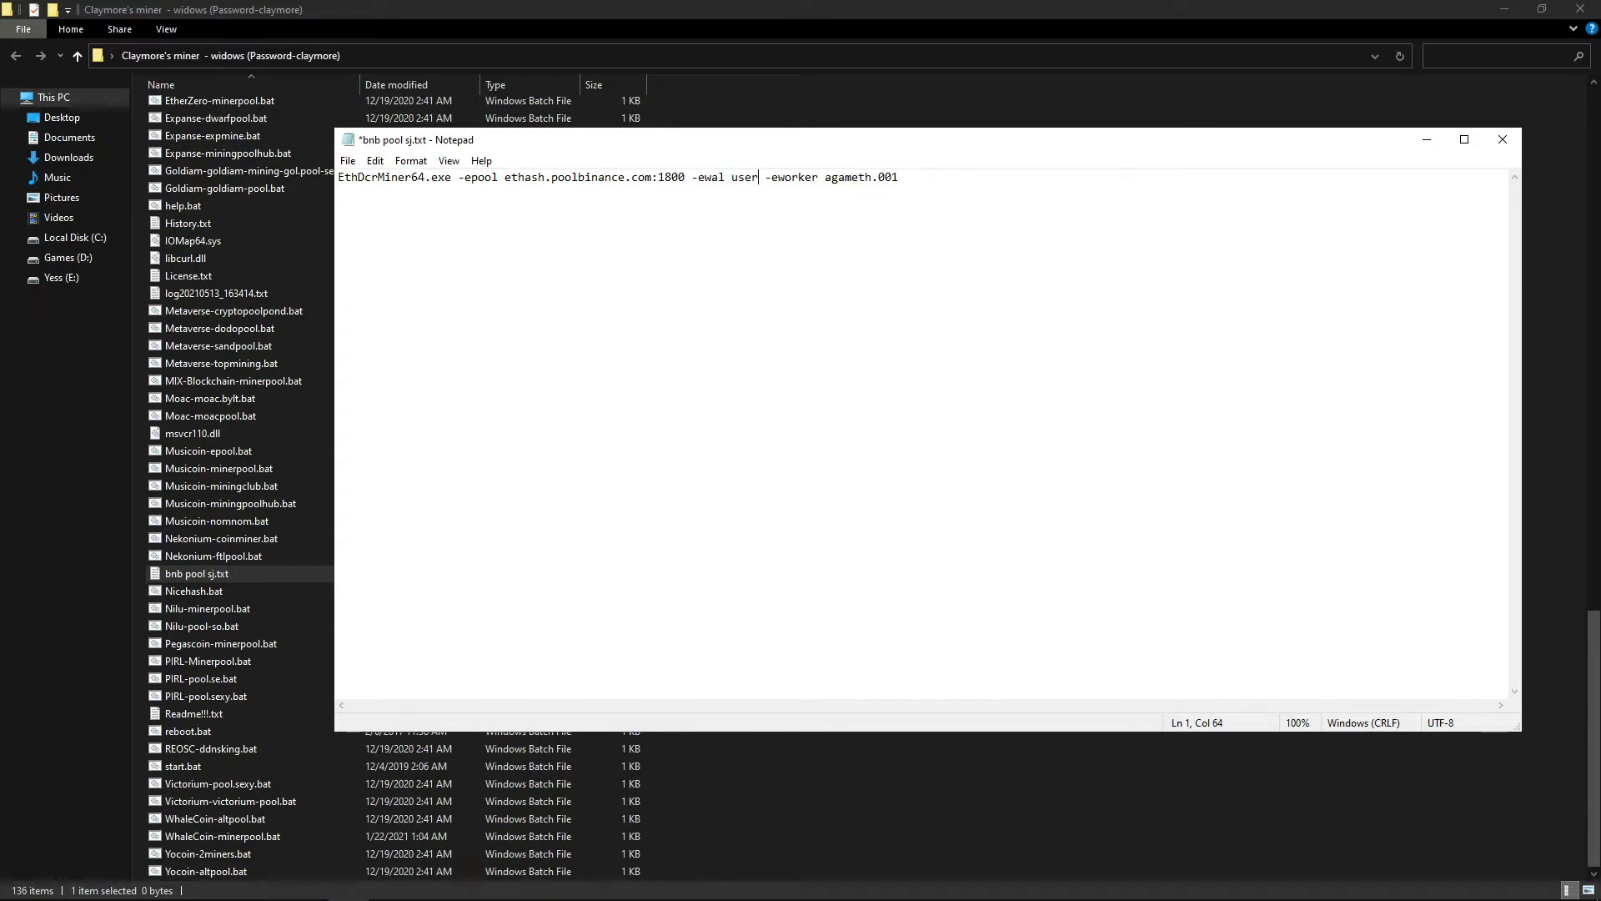
pyautogui.write('e')
pyautogui.moveTo(927, 177); pyautogui.dragTo(851, 182)
pyautogui.press('BackSpace')
pyautogui.write('worker.')
pyautogui.write('name')
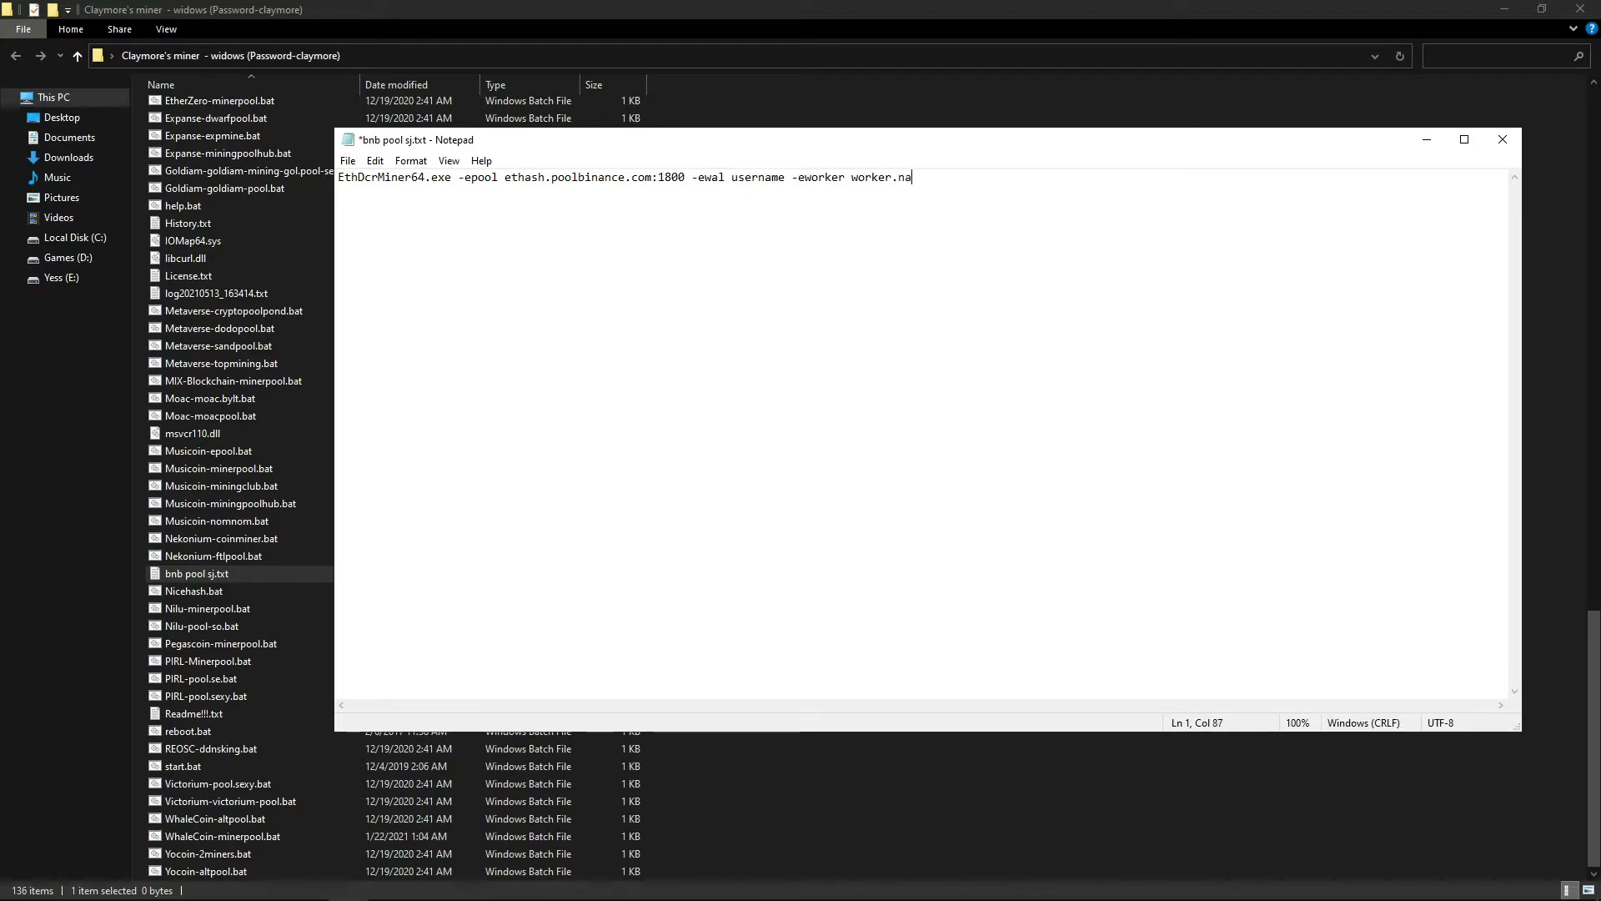
# Copy the example worker name from the Binance Pool page over the worker.name placeholder
pyautogui.click(100, 887)
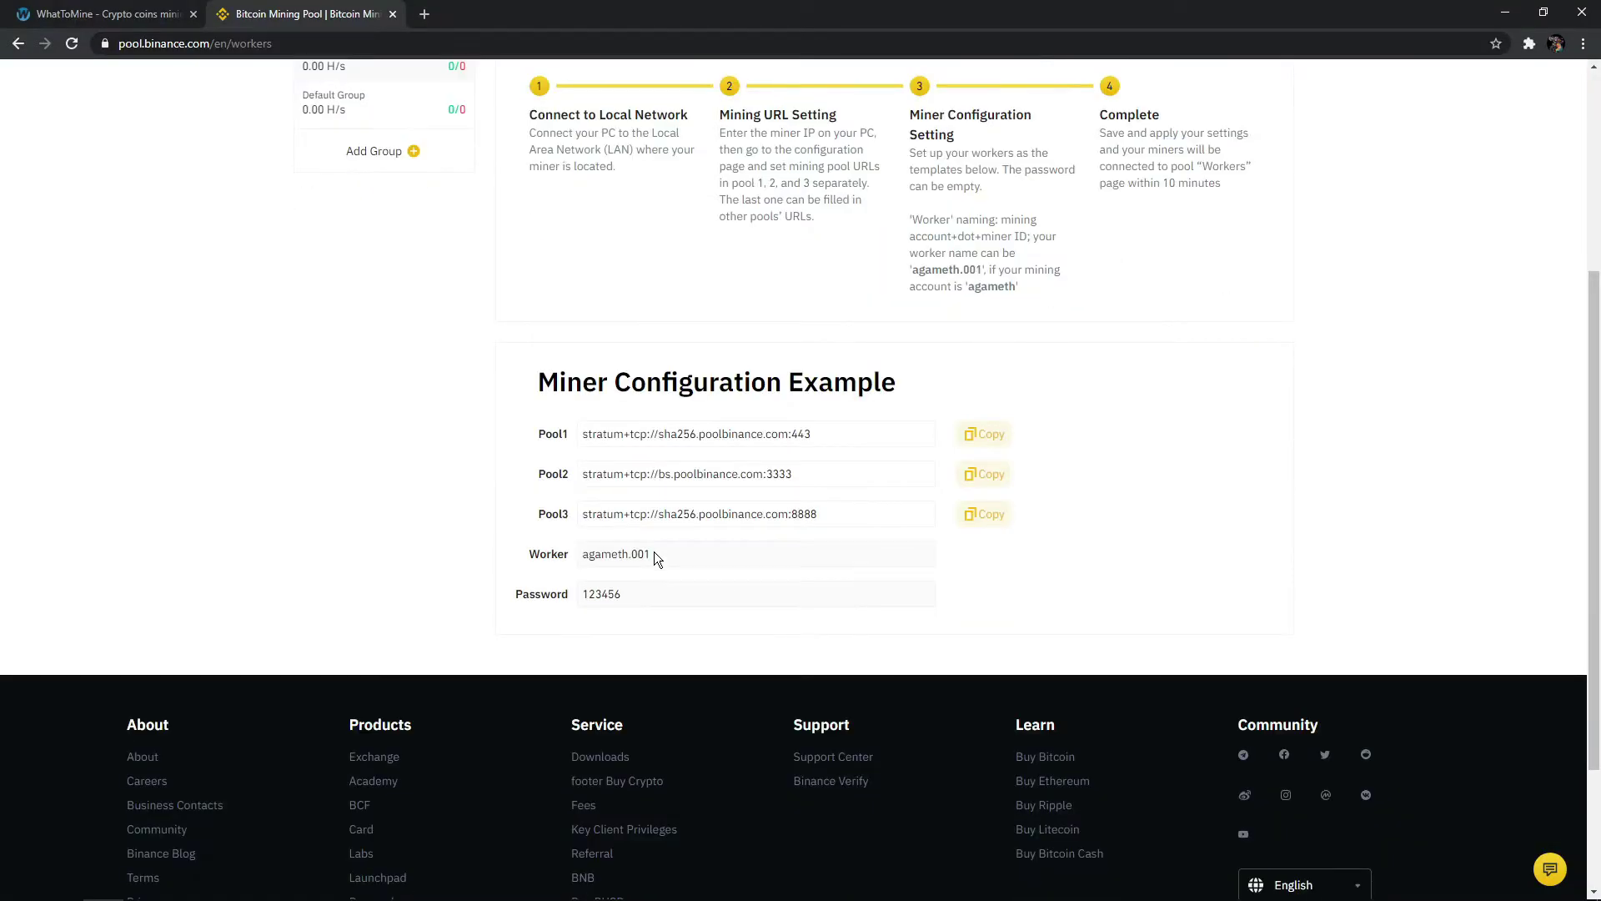
pyautogui.moveTo(654, 554); pyautogui.dragTo(588, 560)
pyautogui.click(1506, 11)
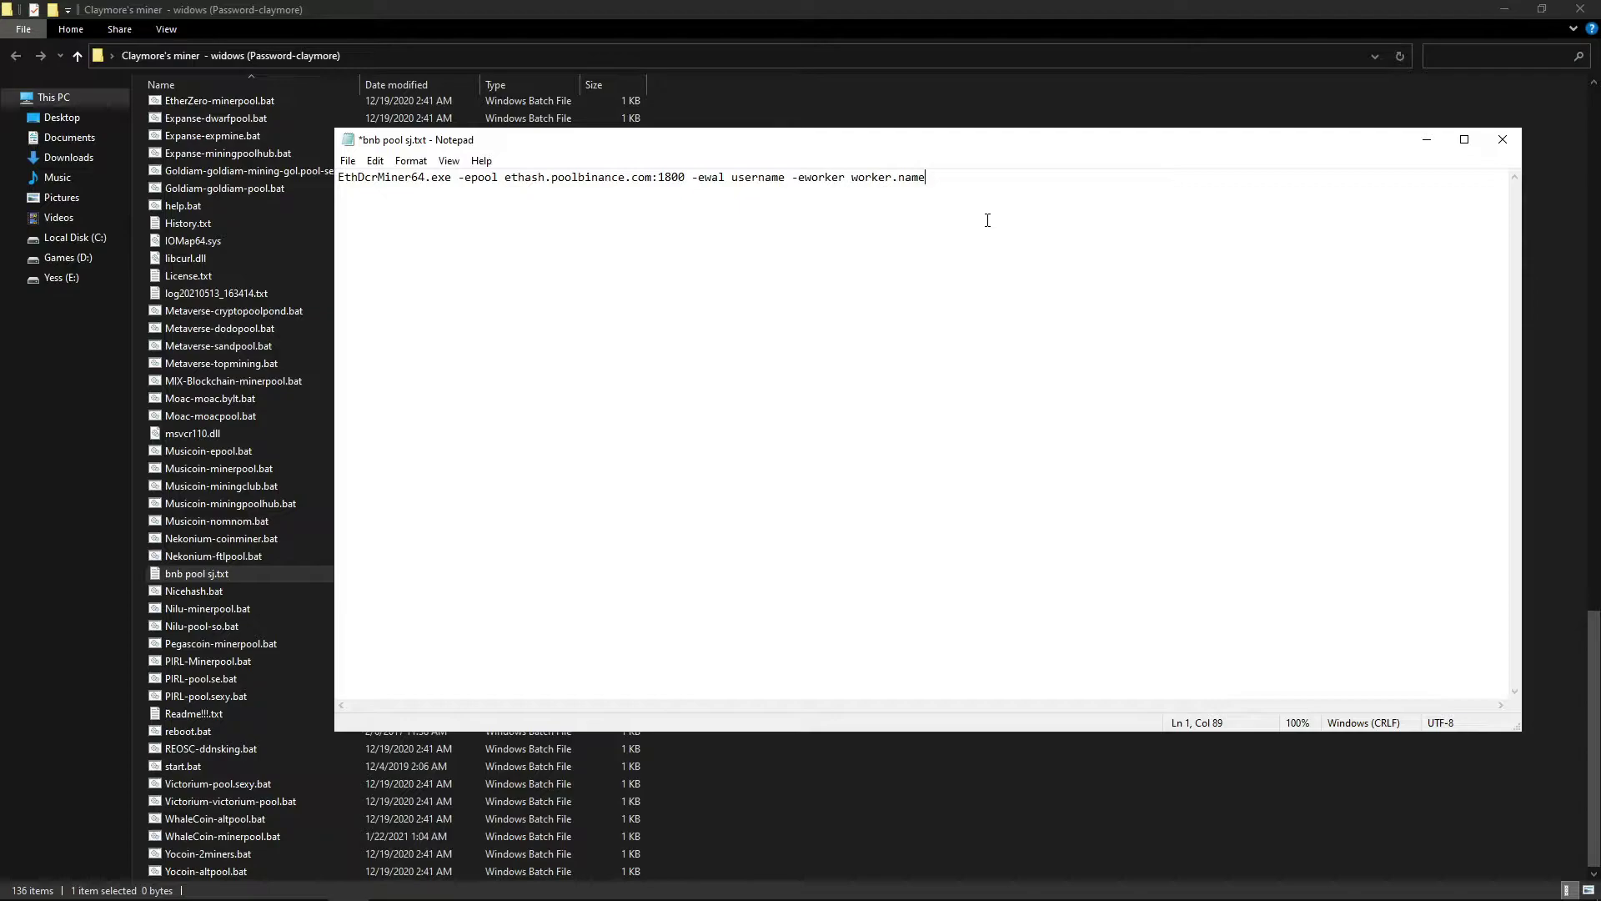
pyautogui.moveTo(933, 183); pyautogui.dragTo(855, 183)
pyautogui.hotkey('ctrl', 'v')
# Replace the username placeholder after -ewal with the account name agameth
pyautogui.hotkey('alt', 'Tab')
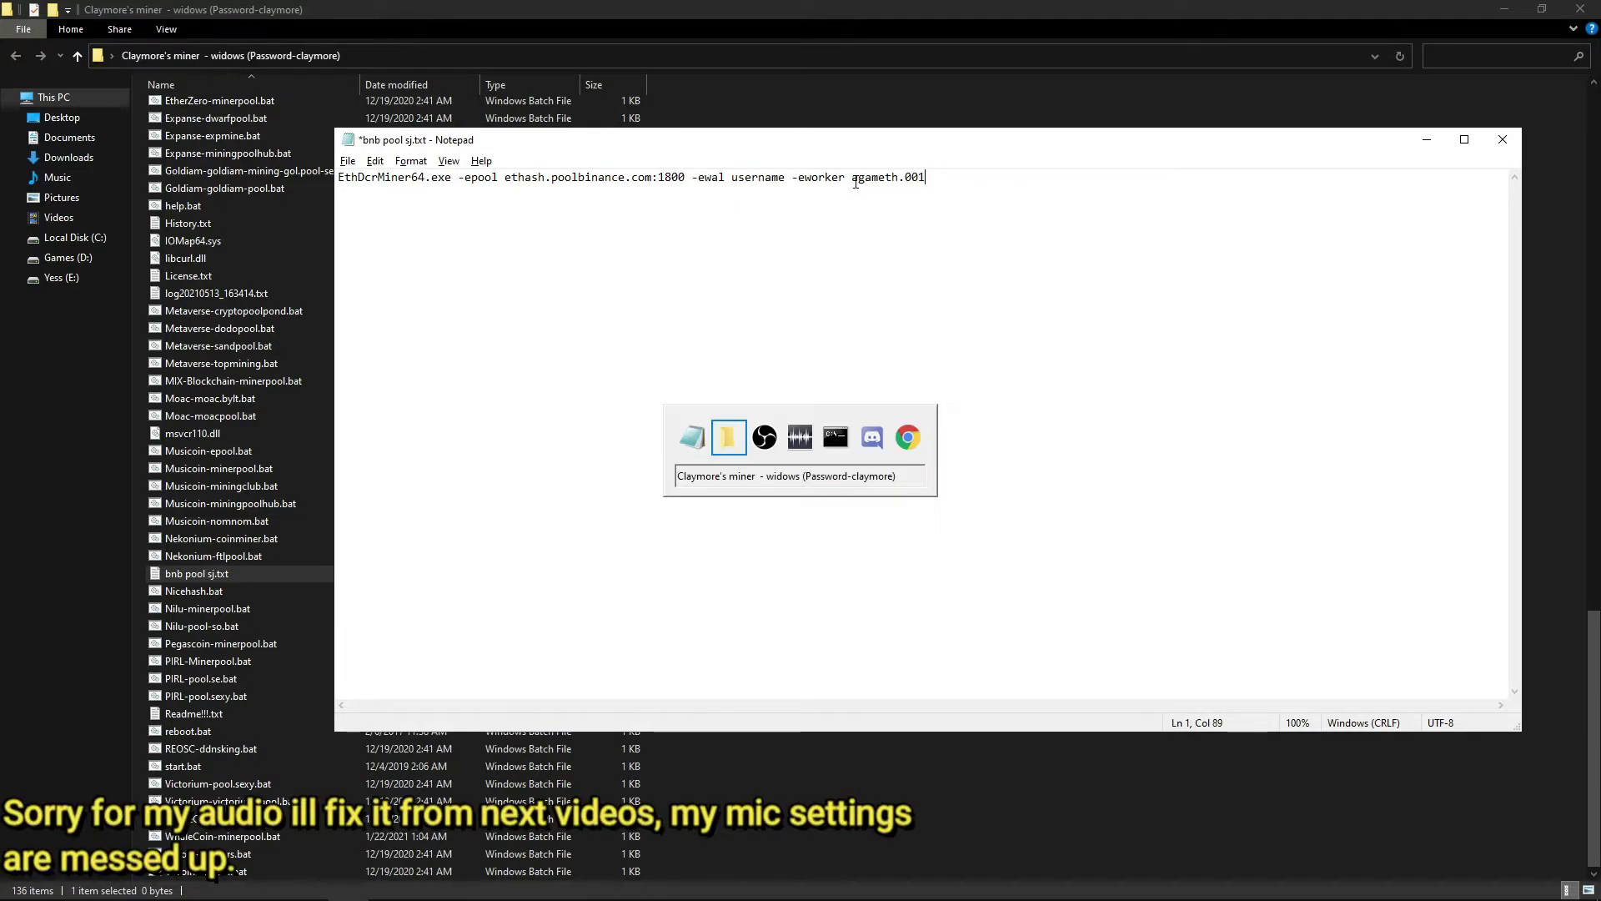
pyautogui.hotkey('alt', 'Tab')
pyautogui.hotkey('alt', 'Tab')
pyautogui.hotkey('alt', 'Tab')
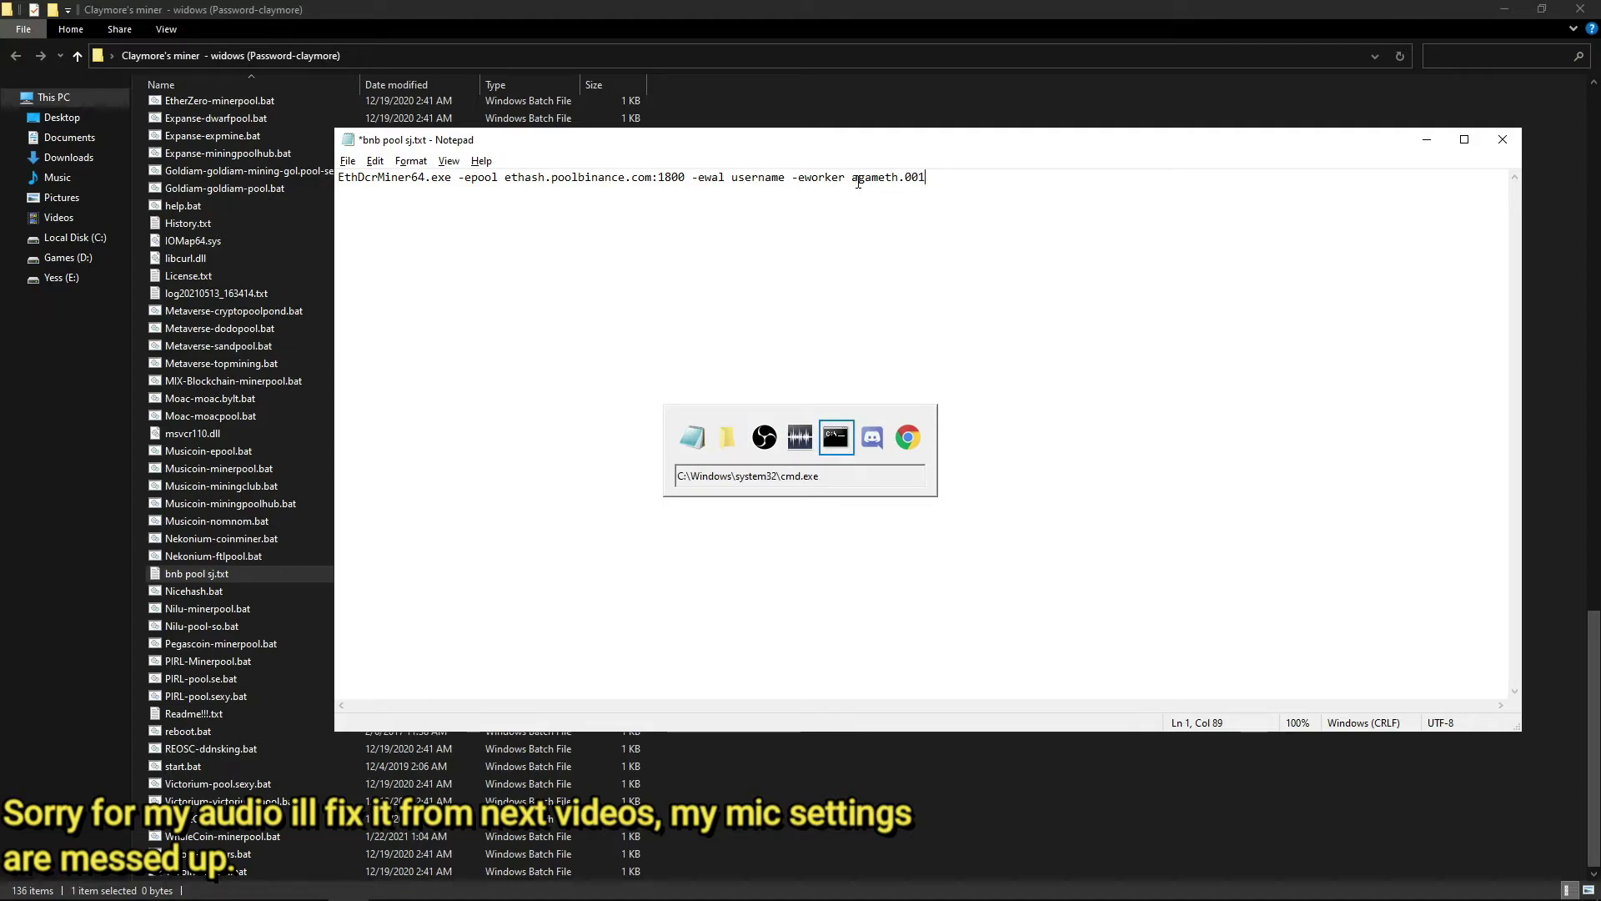
pyautogui.scroll(5, 868, 268)
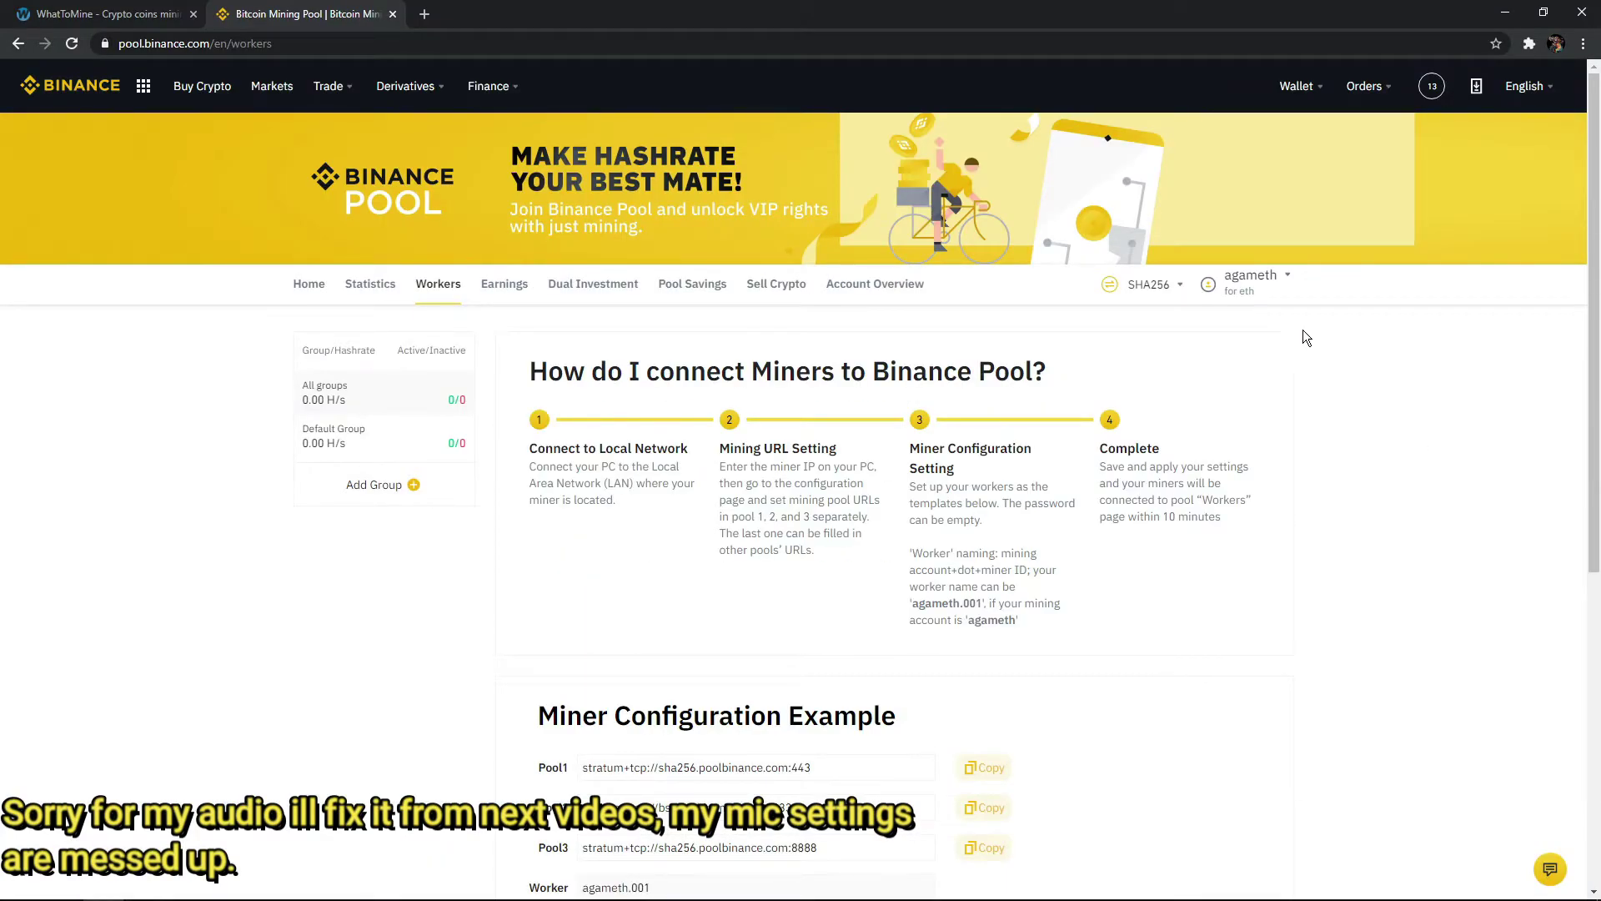
pyautogui.moveTo(1251, 286)
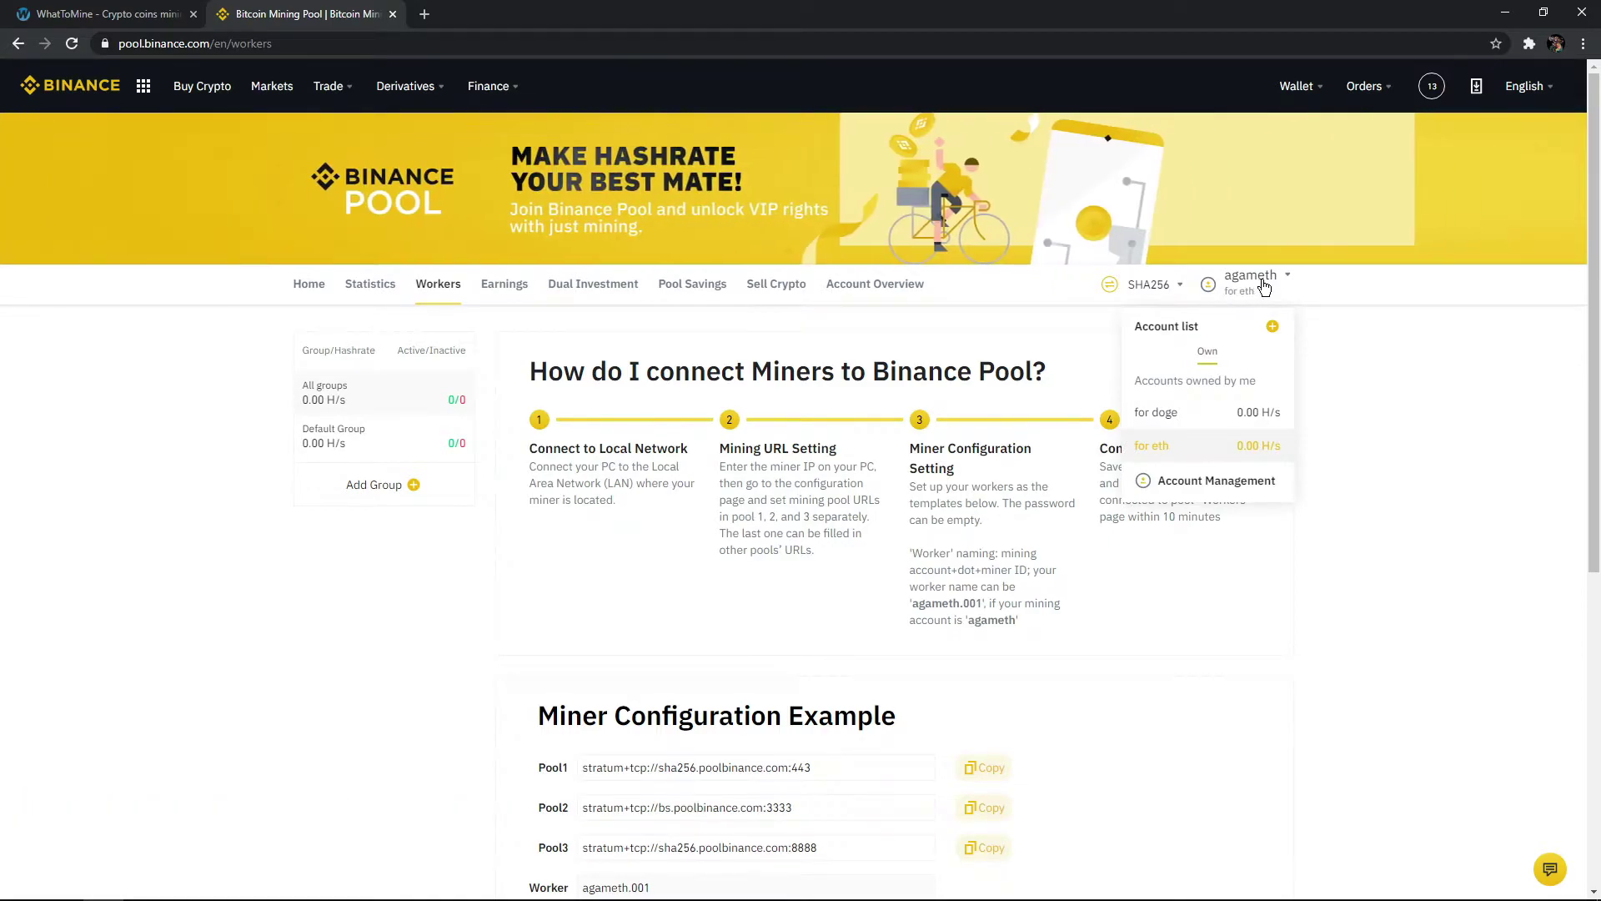
pyautogui.click(1504, 11)
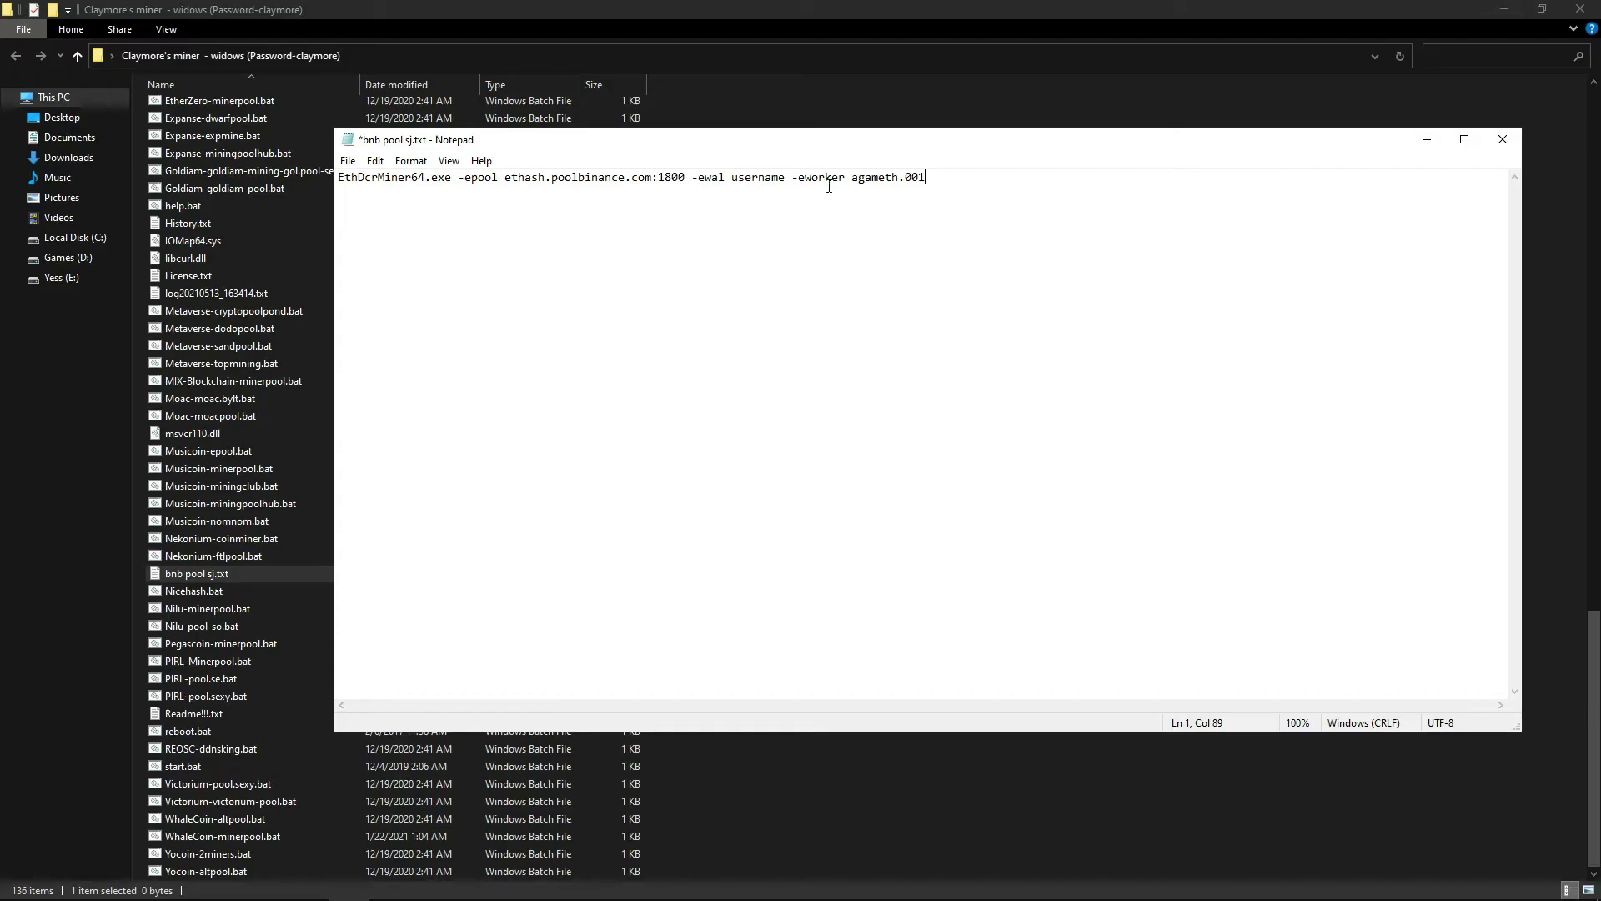
pyautogui.moveTo(785, 179); pyautogui.dragTo(731, 180)
pyautogui.write('agameth')
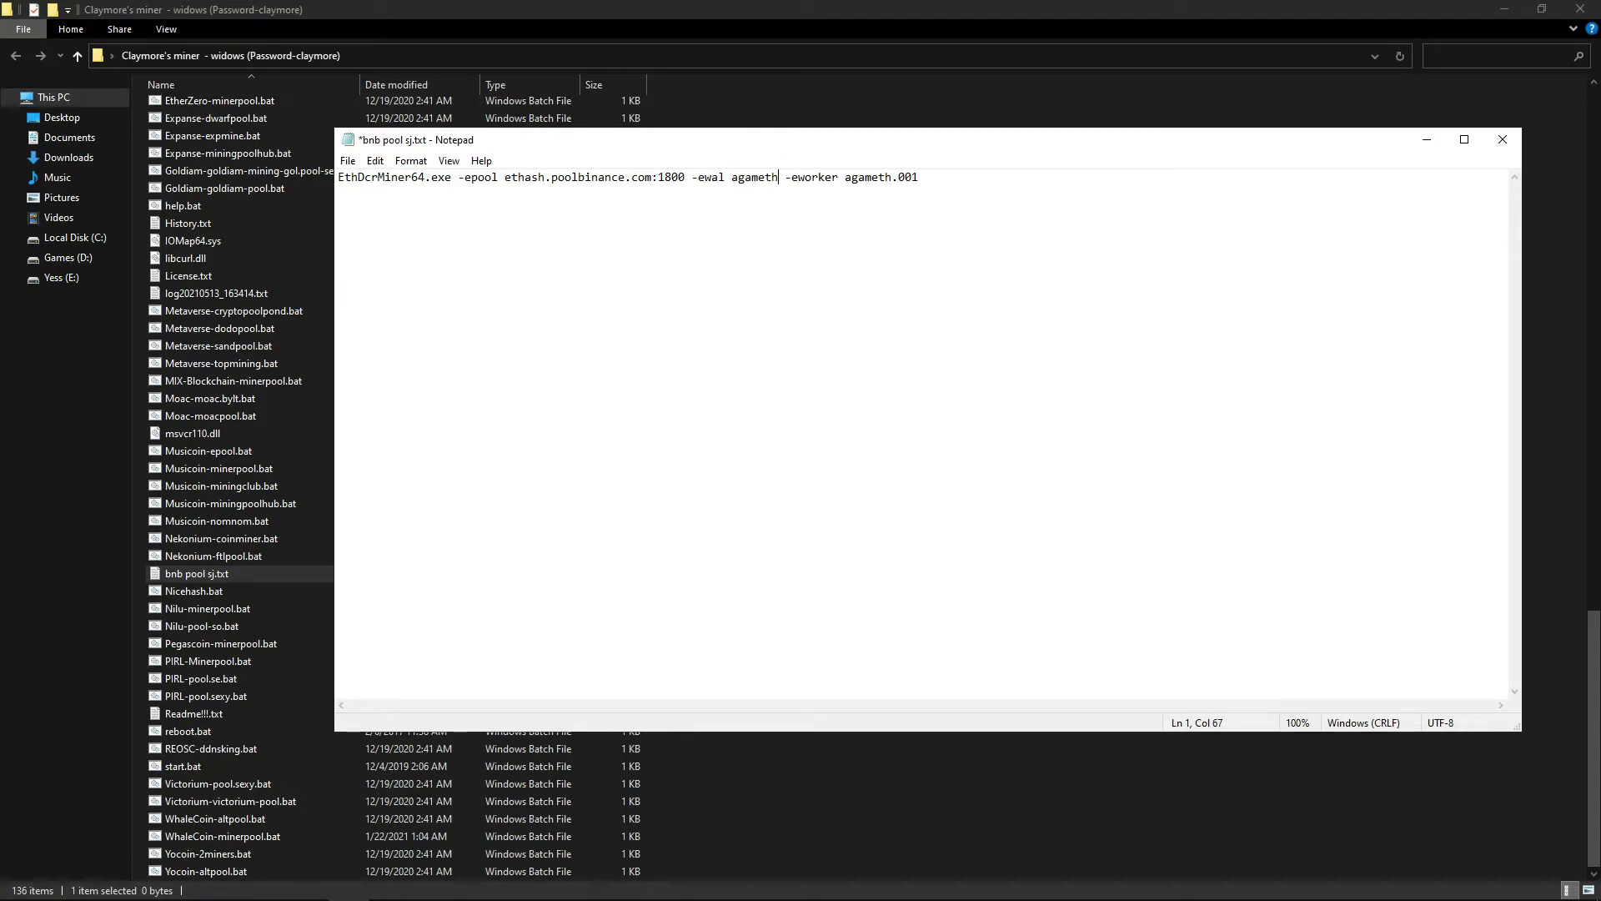
# Try saving the command with a .bat extension, then cancel and close Notepad without saving
pyautogui.click(348, 160)
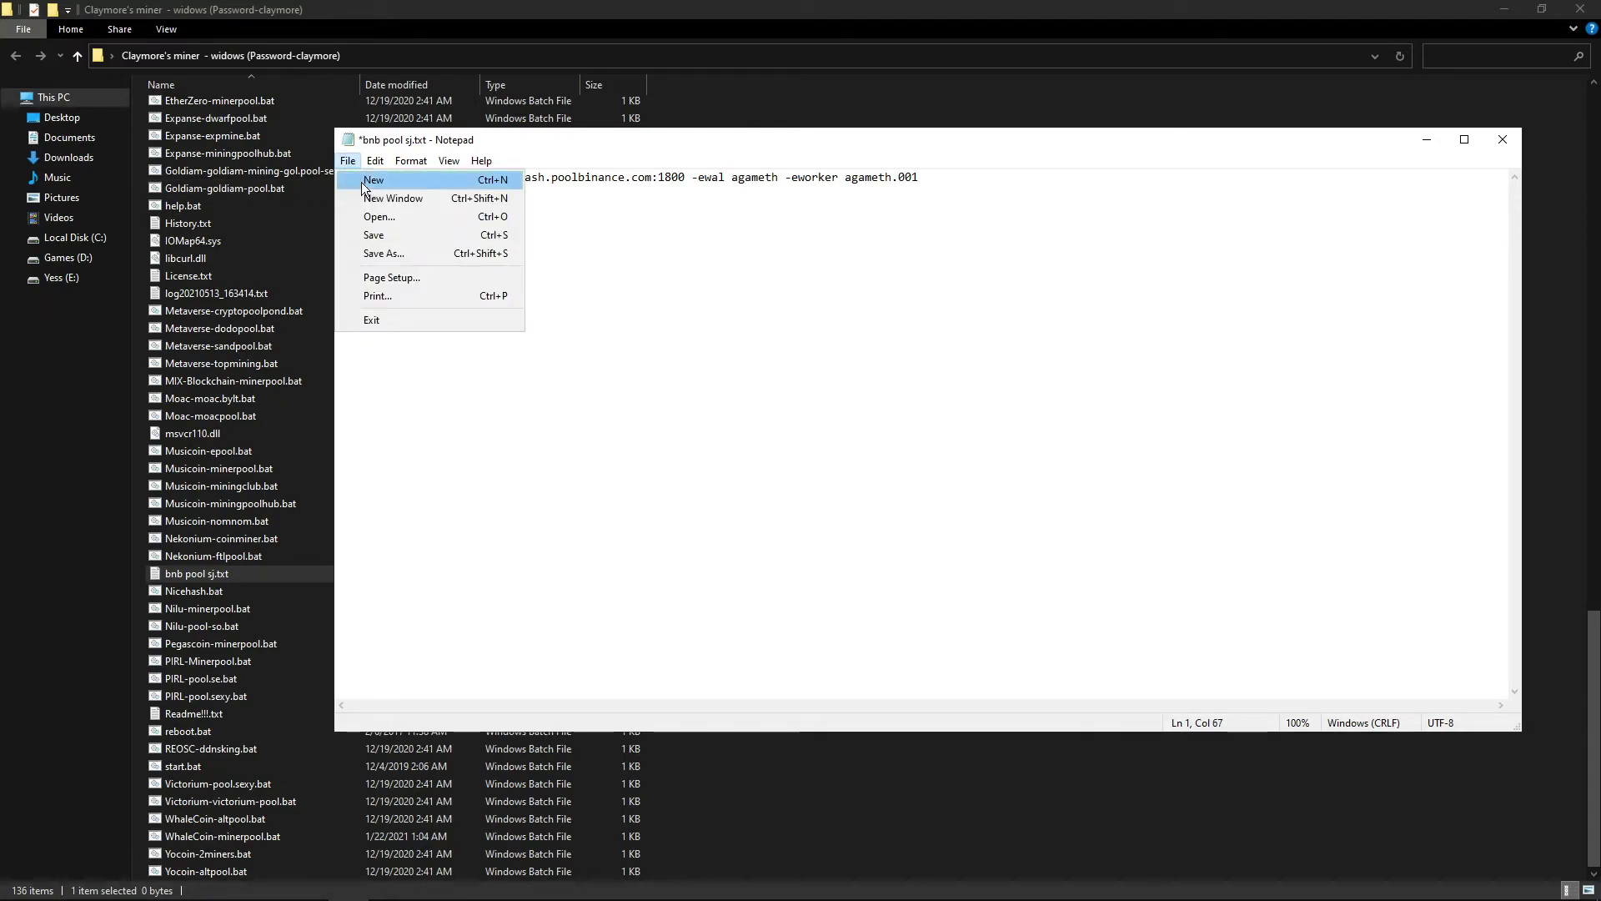
pyautogui.click(384, 250)
pyautogui.click(603, 534)
pyautogui.moveTo(517, 538); pyautogui.dragTo(503, 538)
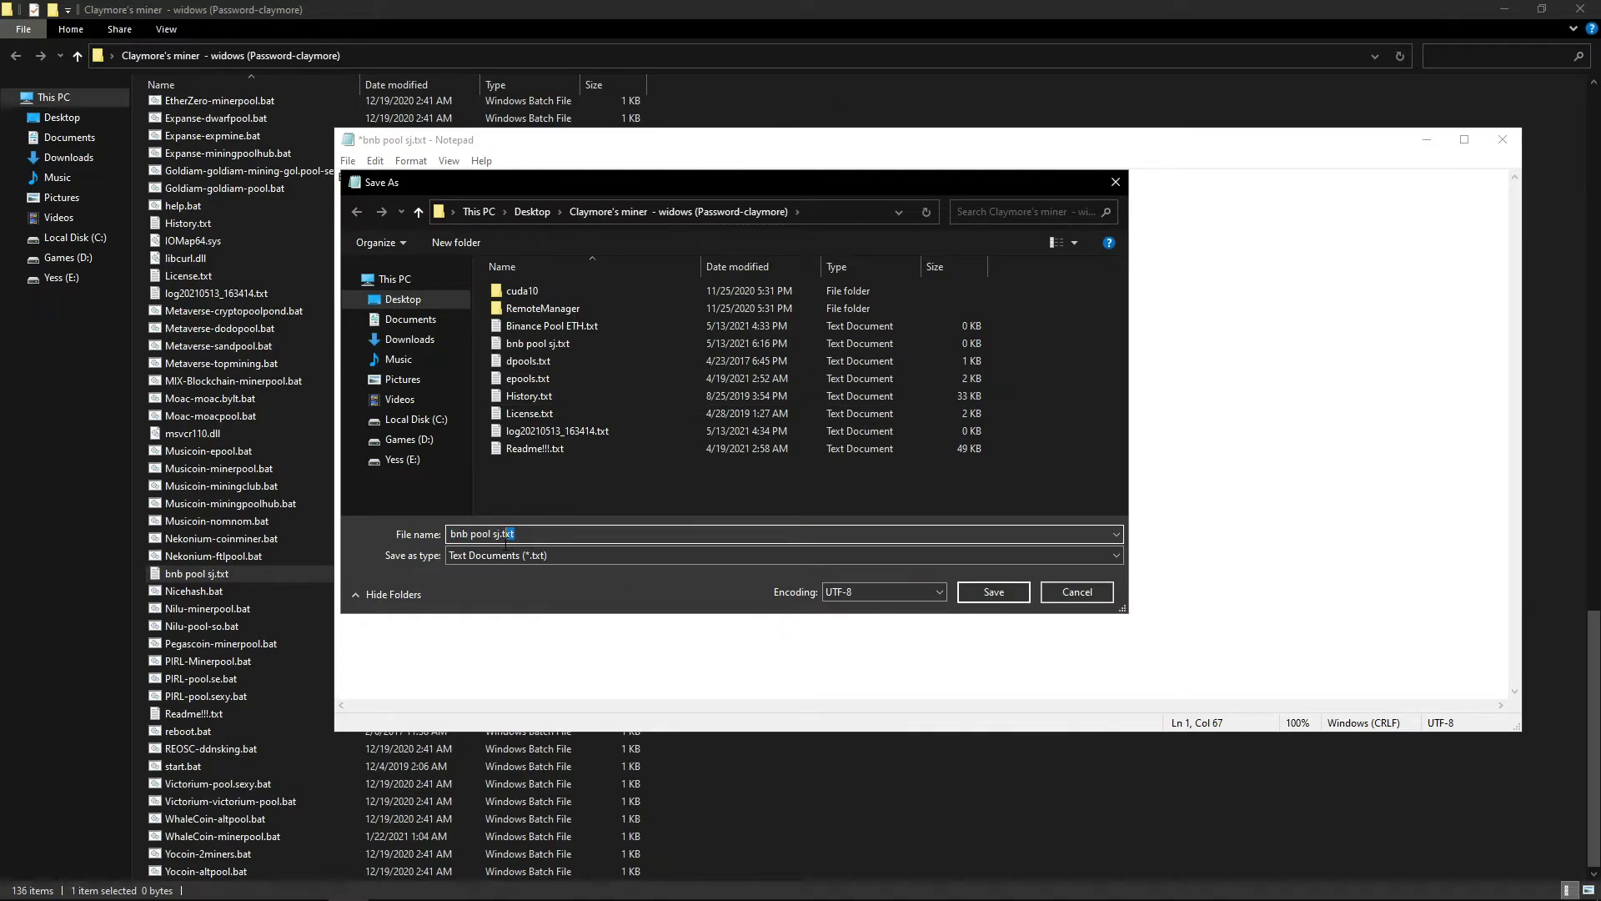
pyautogui.write('bat')
pyautogui.click(1114, 182)
pyautogui.click(1501, 140)
pyautogui.click(853, 482)
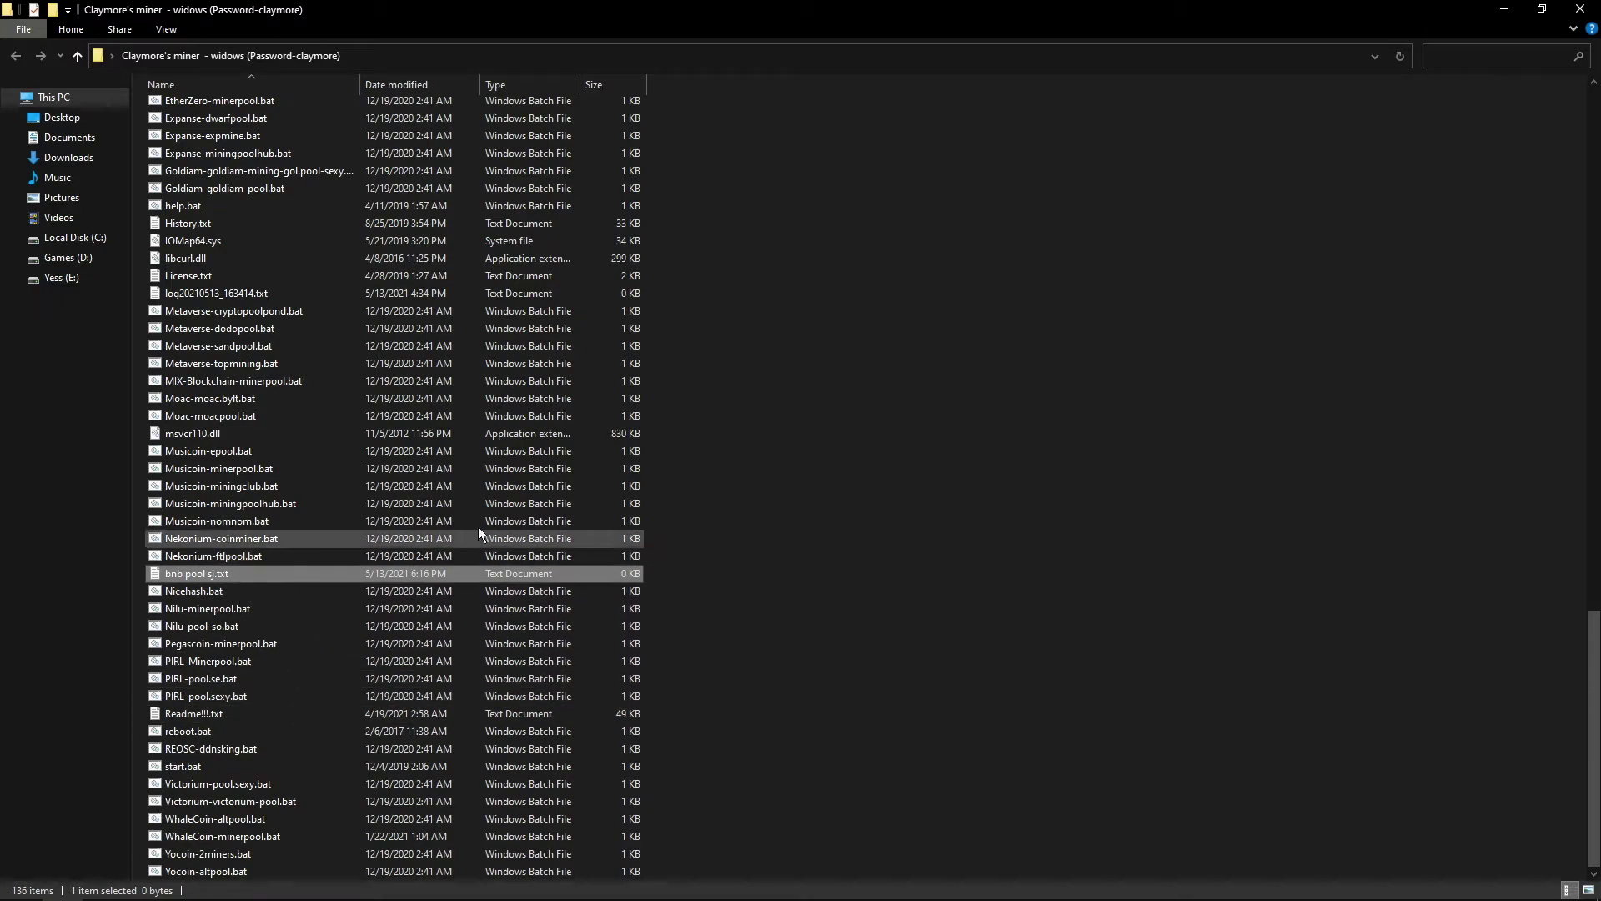
# Open Binance Pool ETH.bat in Notepad to review its EthDcrMiner64 pool command, then close it
pyautogui.click(874, 466)
pyautogui.press('space')
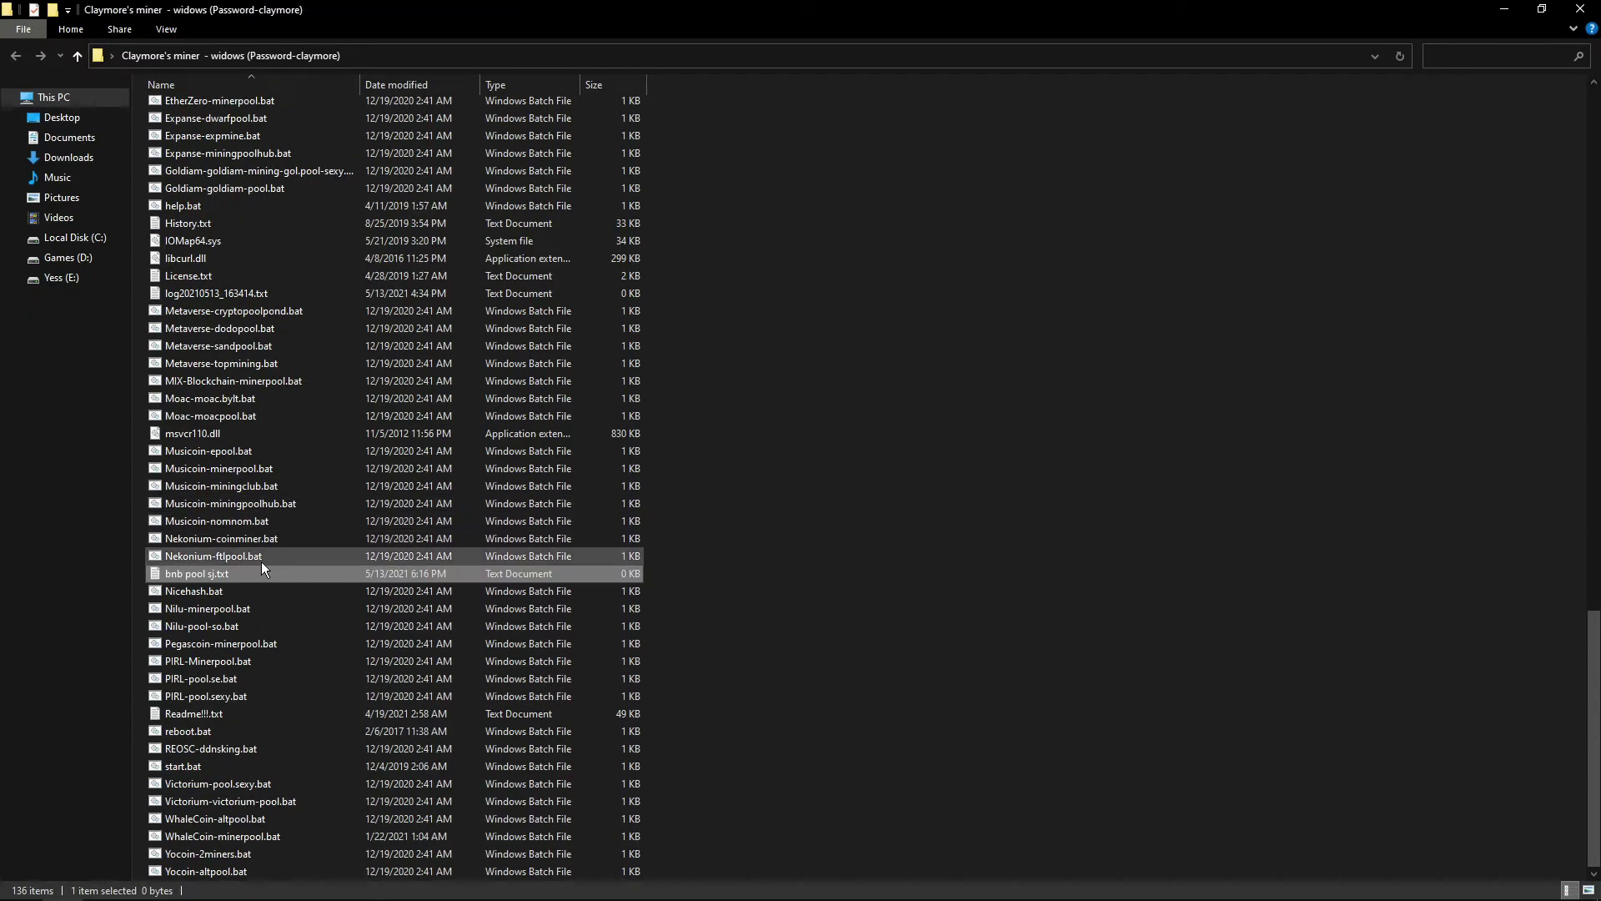
pyautogui.scroll(20, 959, 445)
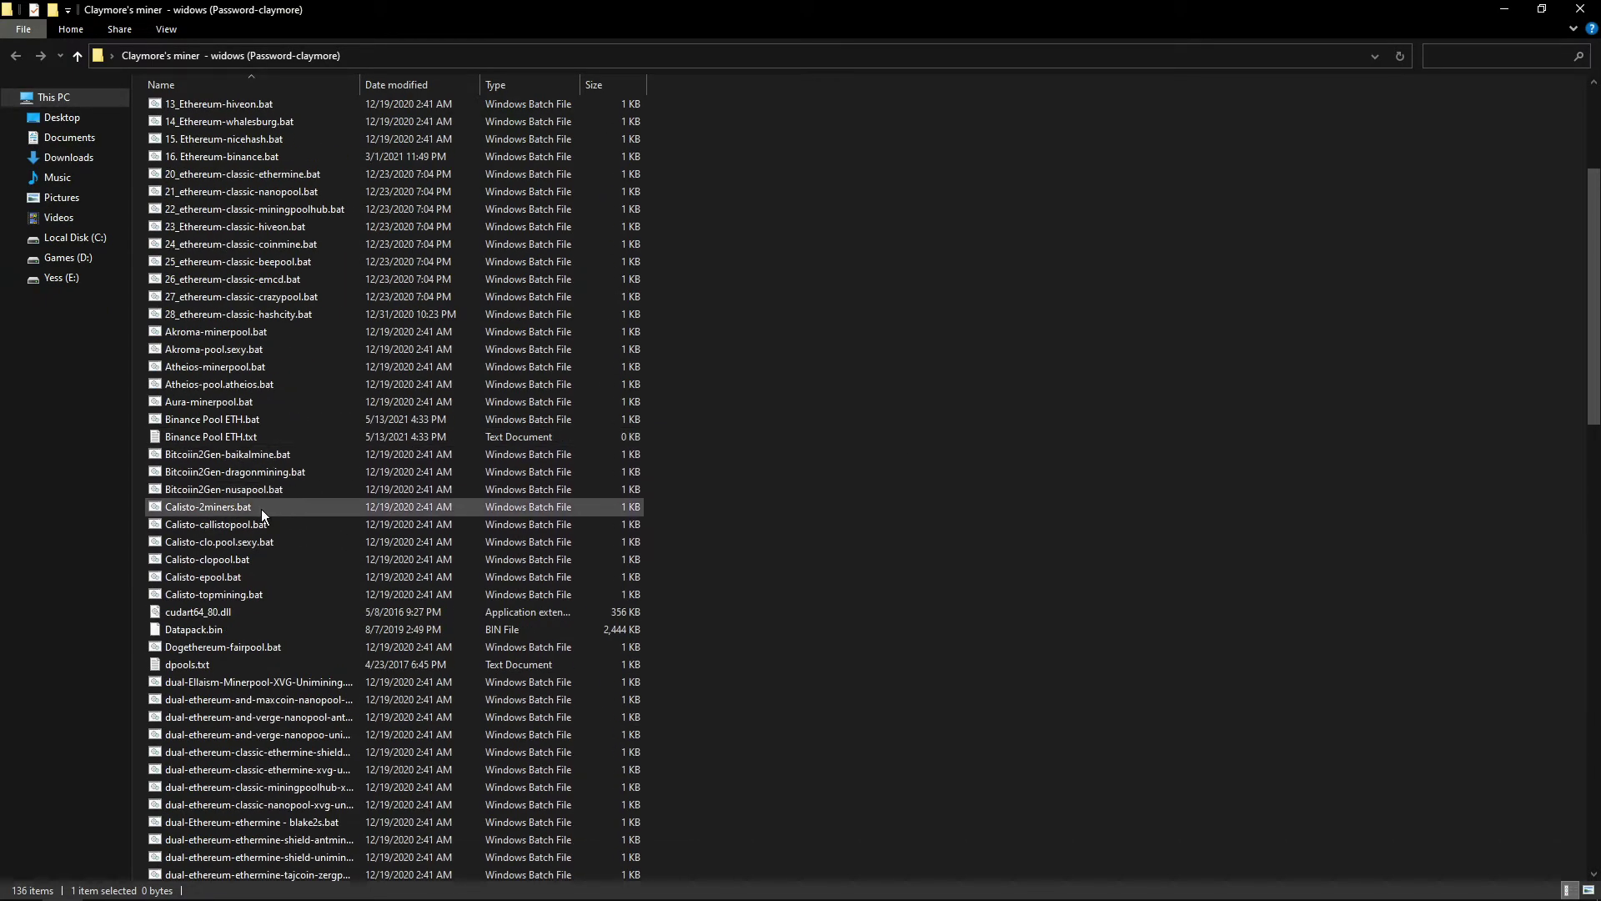
pyautogui.click(252, 418)
pyautogui.rightClick(307, 419)
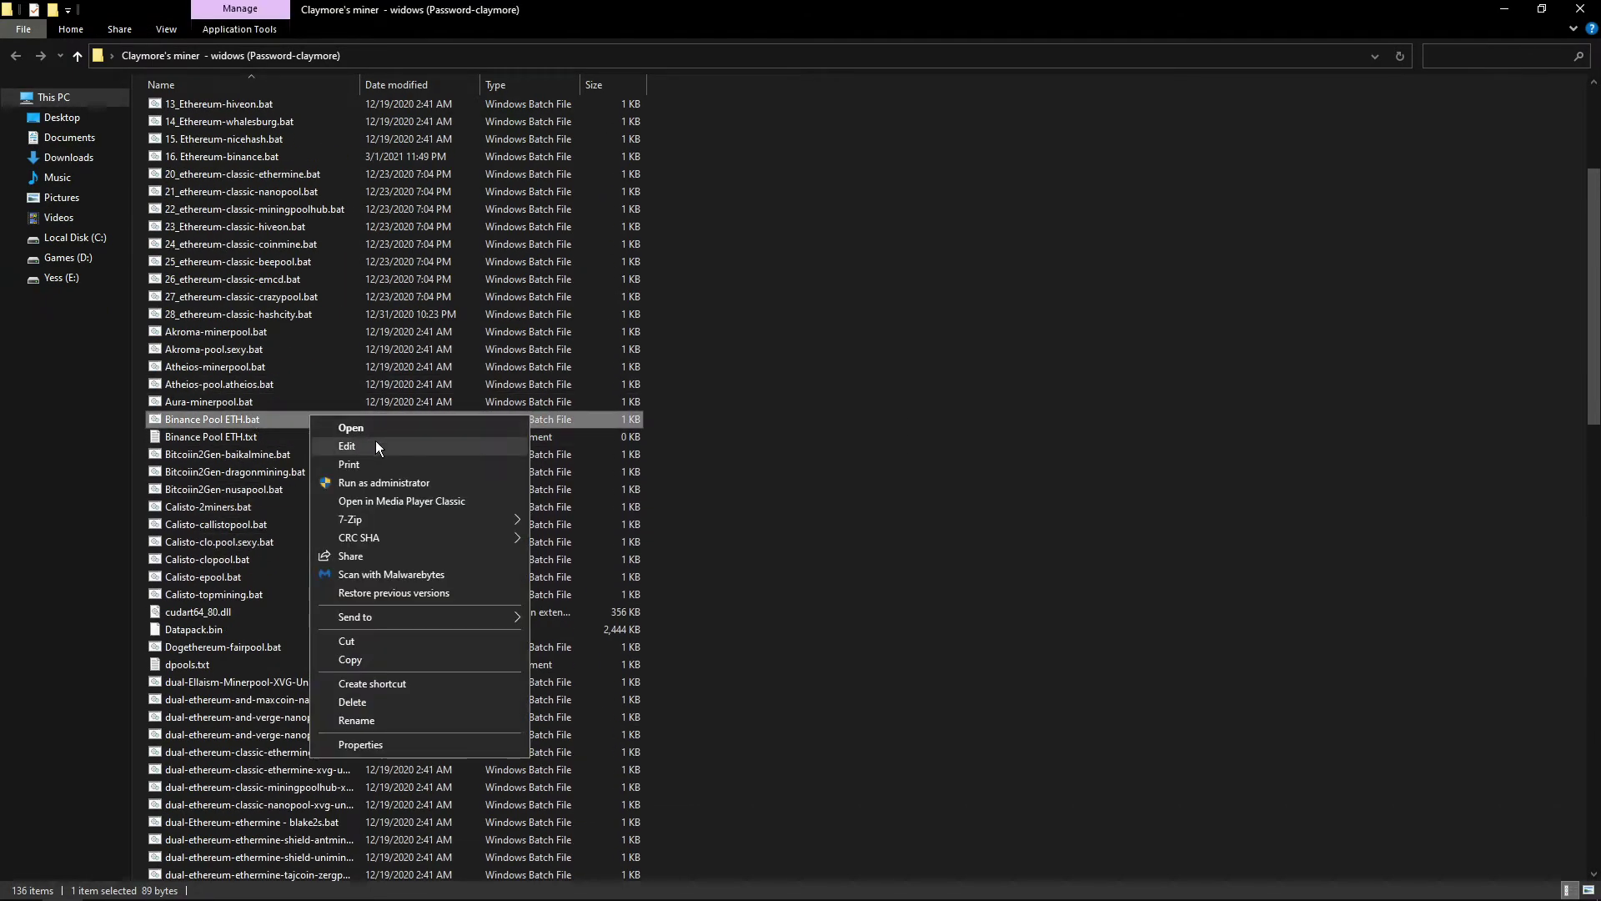
pyautogui.click(375, 440)
pyautogui.moveTo(959, 177); pyautogui.dragTo(337, 177)
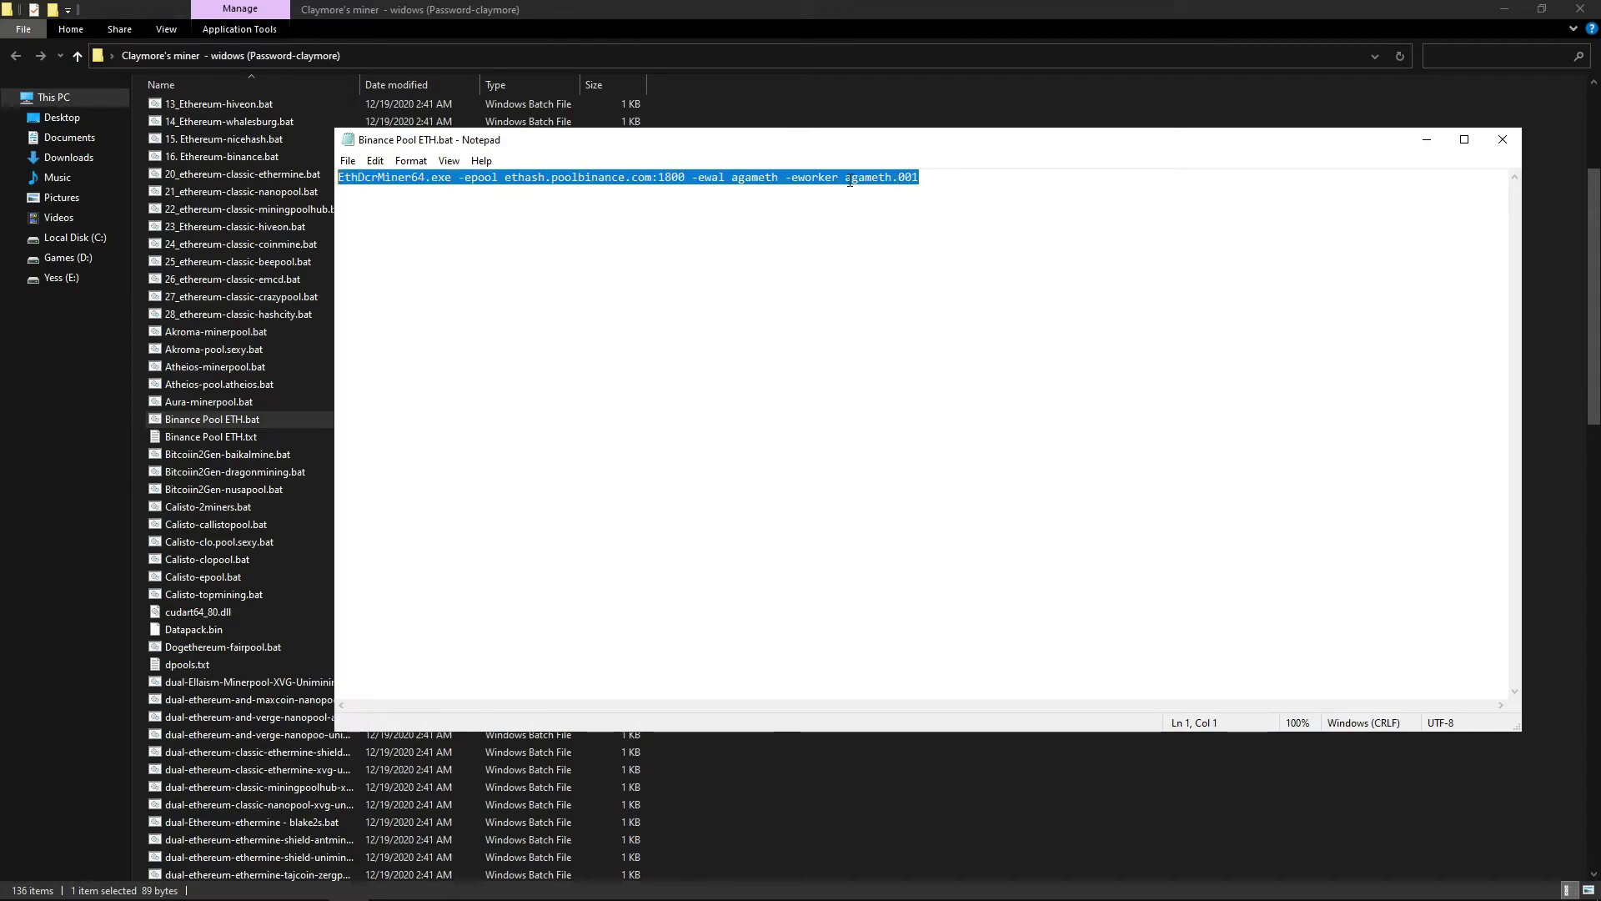
pyautogui.click(1502, 140)
pyautogui.rightClick(447, 419)
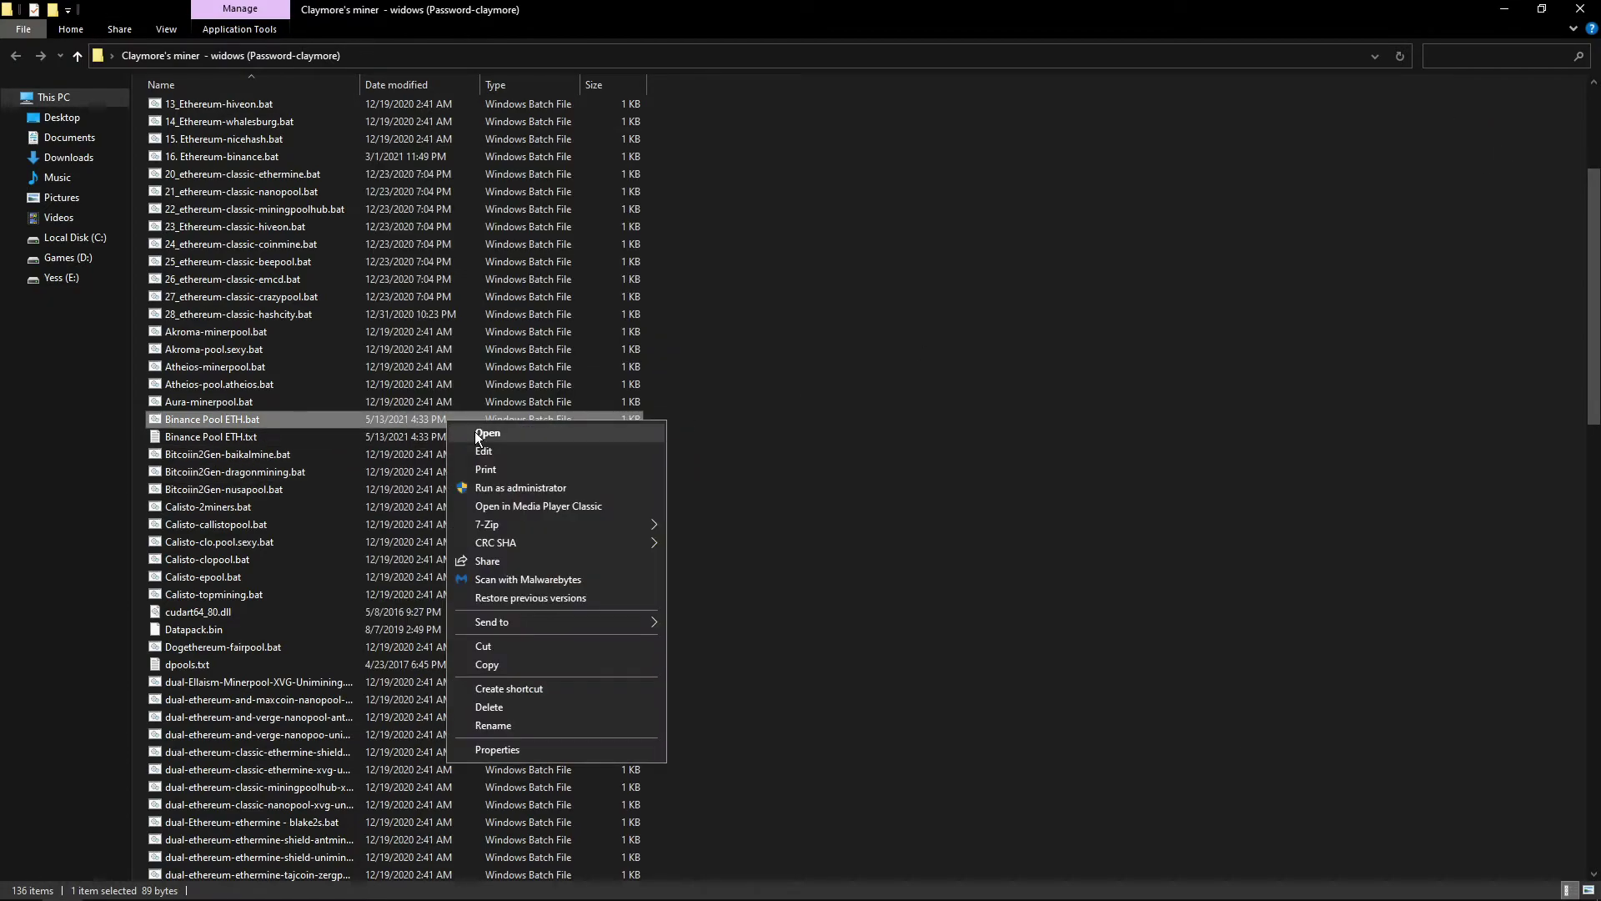
# Close the folder, check the miner console's ethash.poolbinance.com:1800 shares, then return to Workers
pyautogui.click(1581, 10)
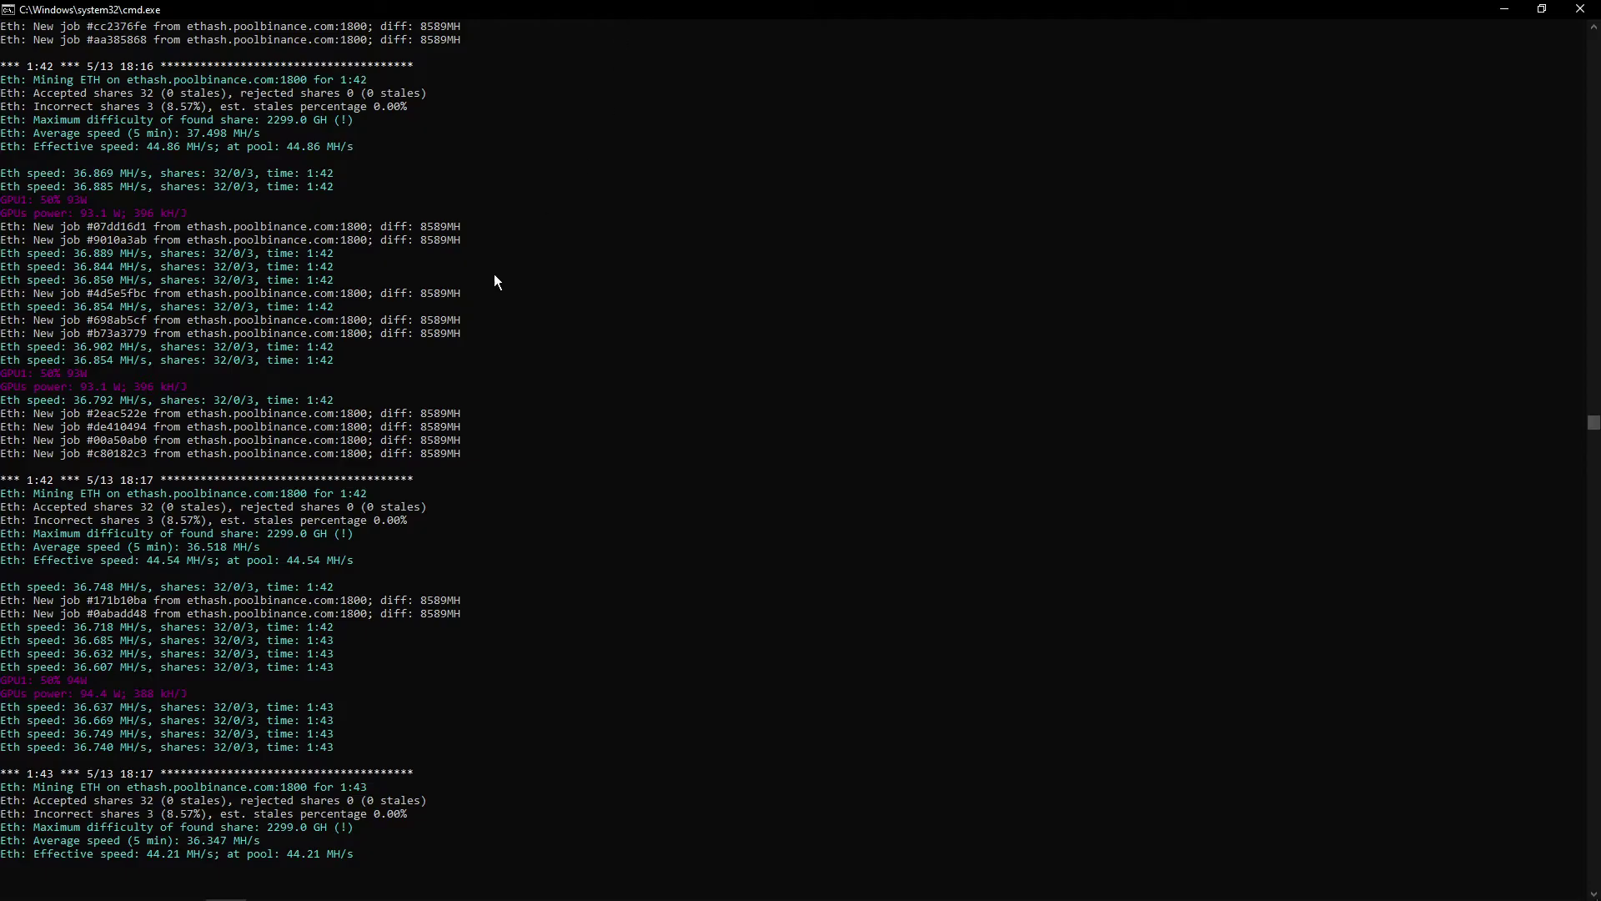
pyautogui.moveTo(1593, 422); pyautogui.dragTo(1593, 35)
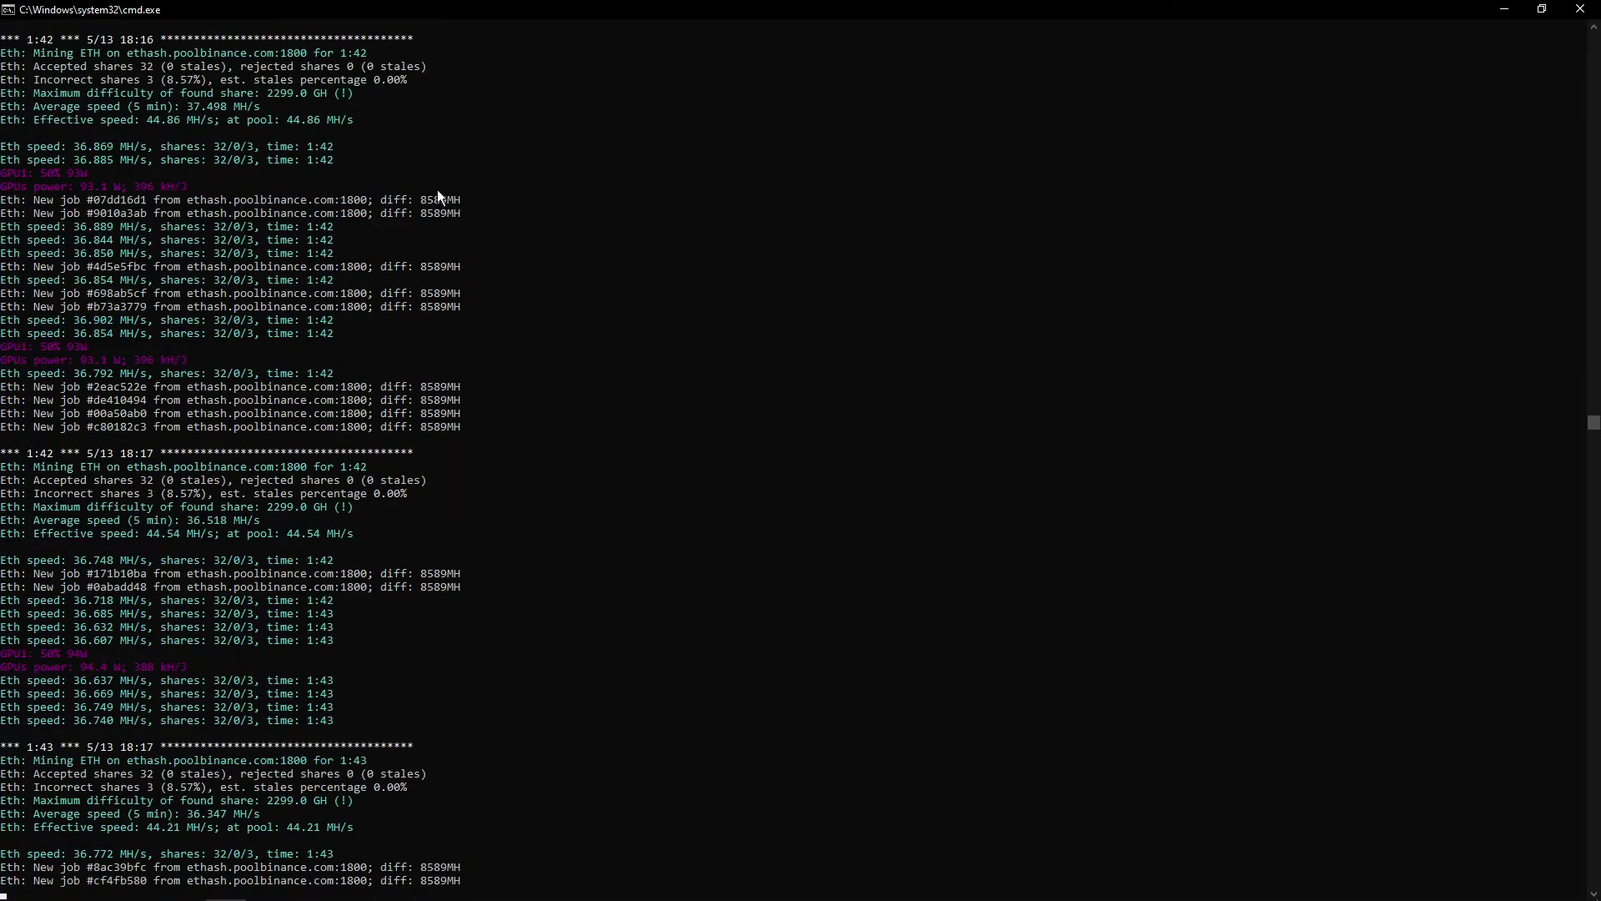
pyautogui.moveTo(1593, 423)
pyautogui.mouseDown()
pyautogui.moveTo(1569, 40)
pyautogui.moveTo(1547, 450)
pyautogui.moveTo(1538, 375)
pyautogui.moveTo(1538, 439)
pyautogui.moveTo(1543, 423)
pyautogui.mouseUp()
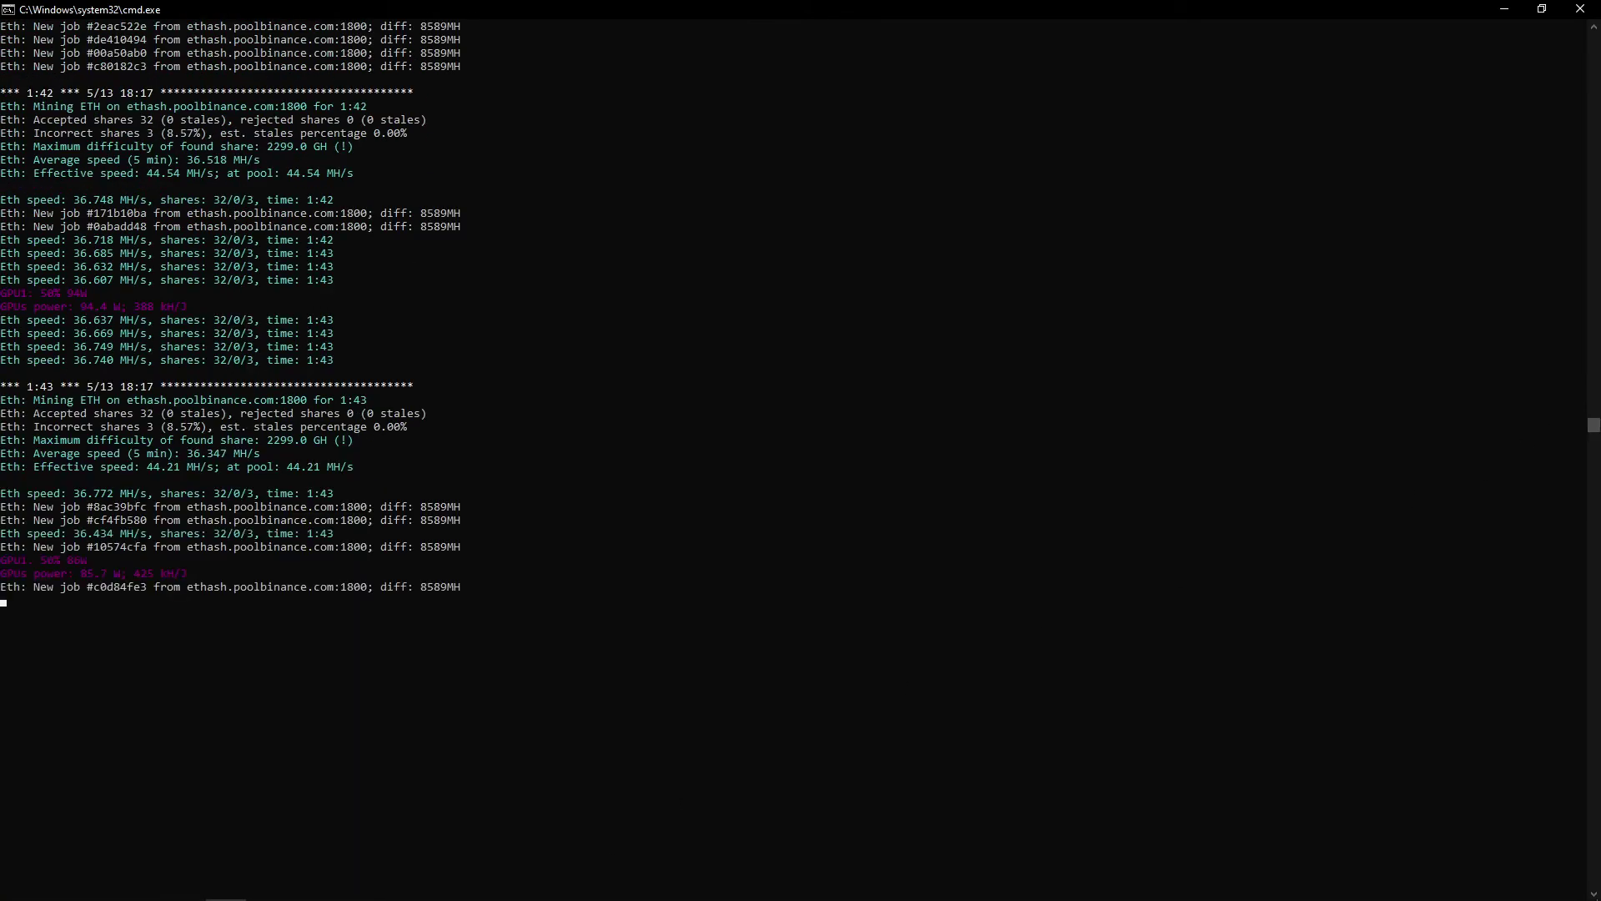
pyautogui.click(103, 884)
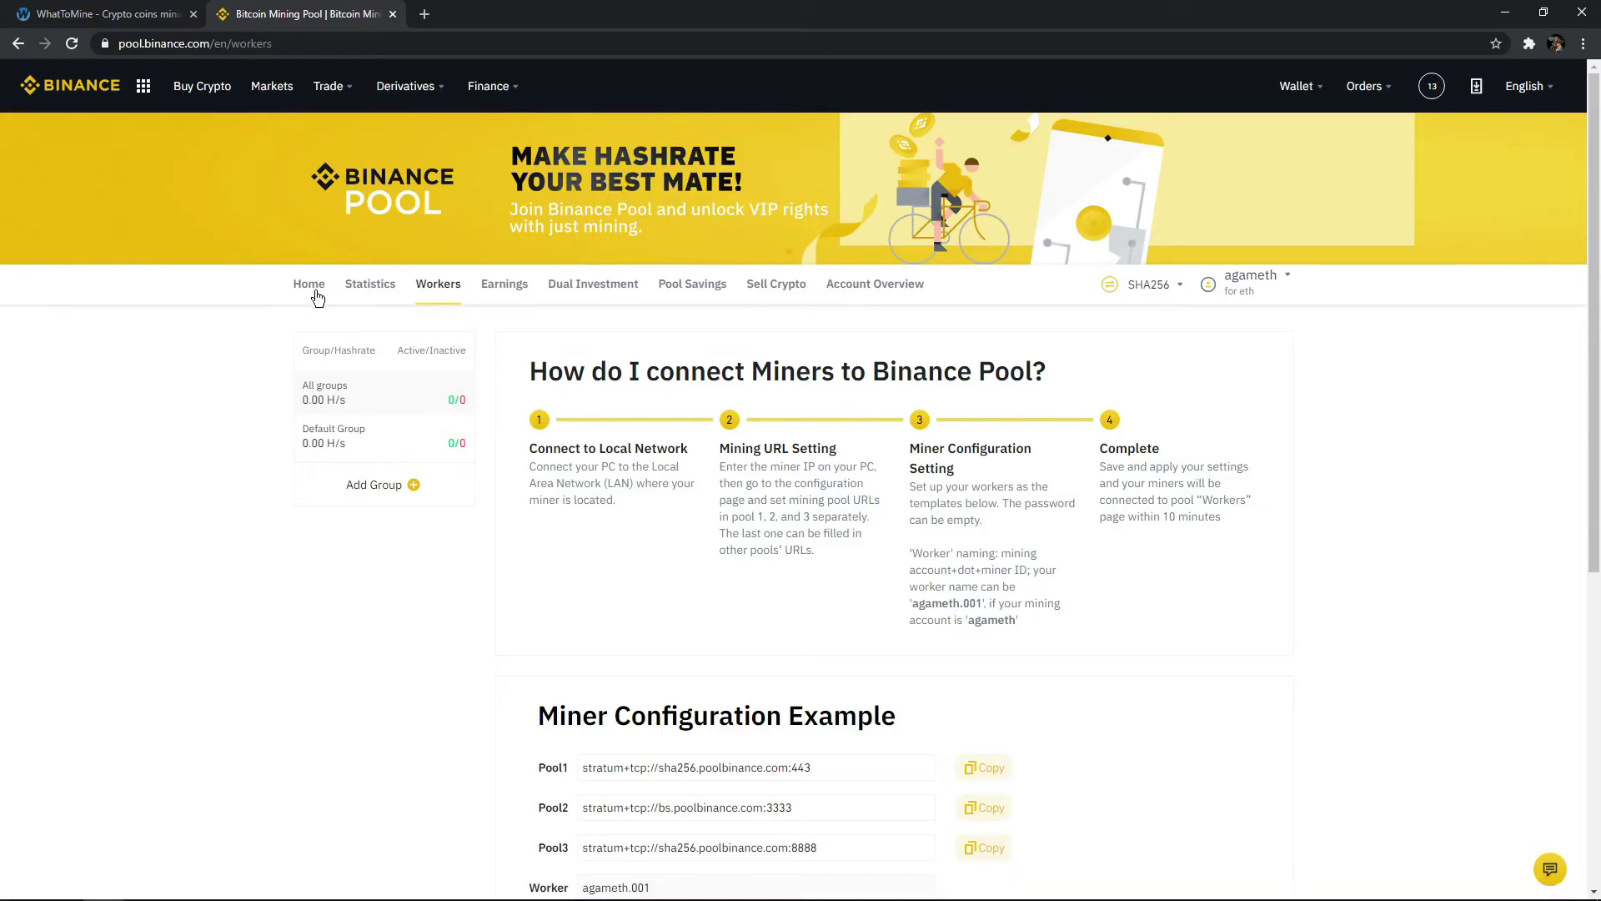
# Show the pool statistics with the algorithm switched from SHA256 to Ethash
pyautogui.click(355, 290)
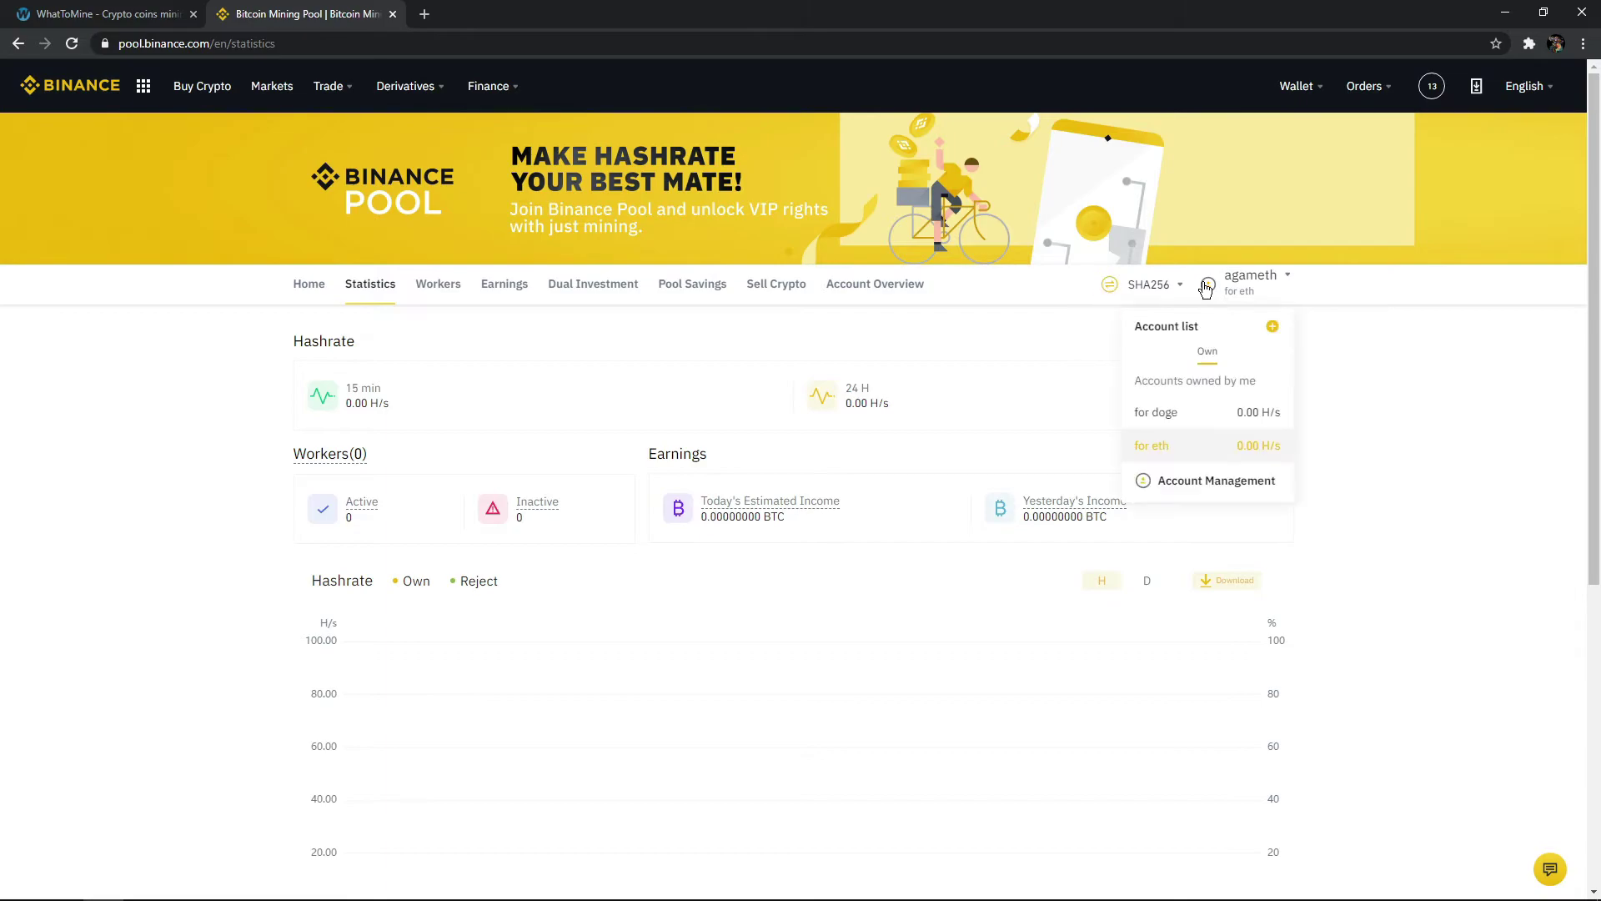
pyautogui.moveTo(1243, 284)
pyautogui.moveTo(1156, 285)
pyautogui.click(1144, 383)
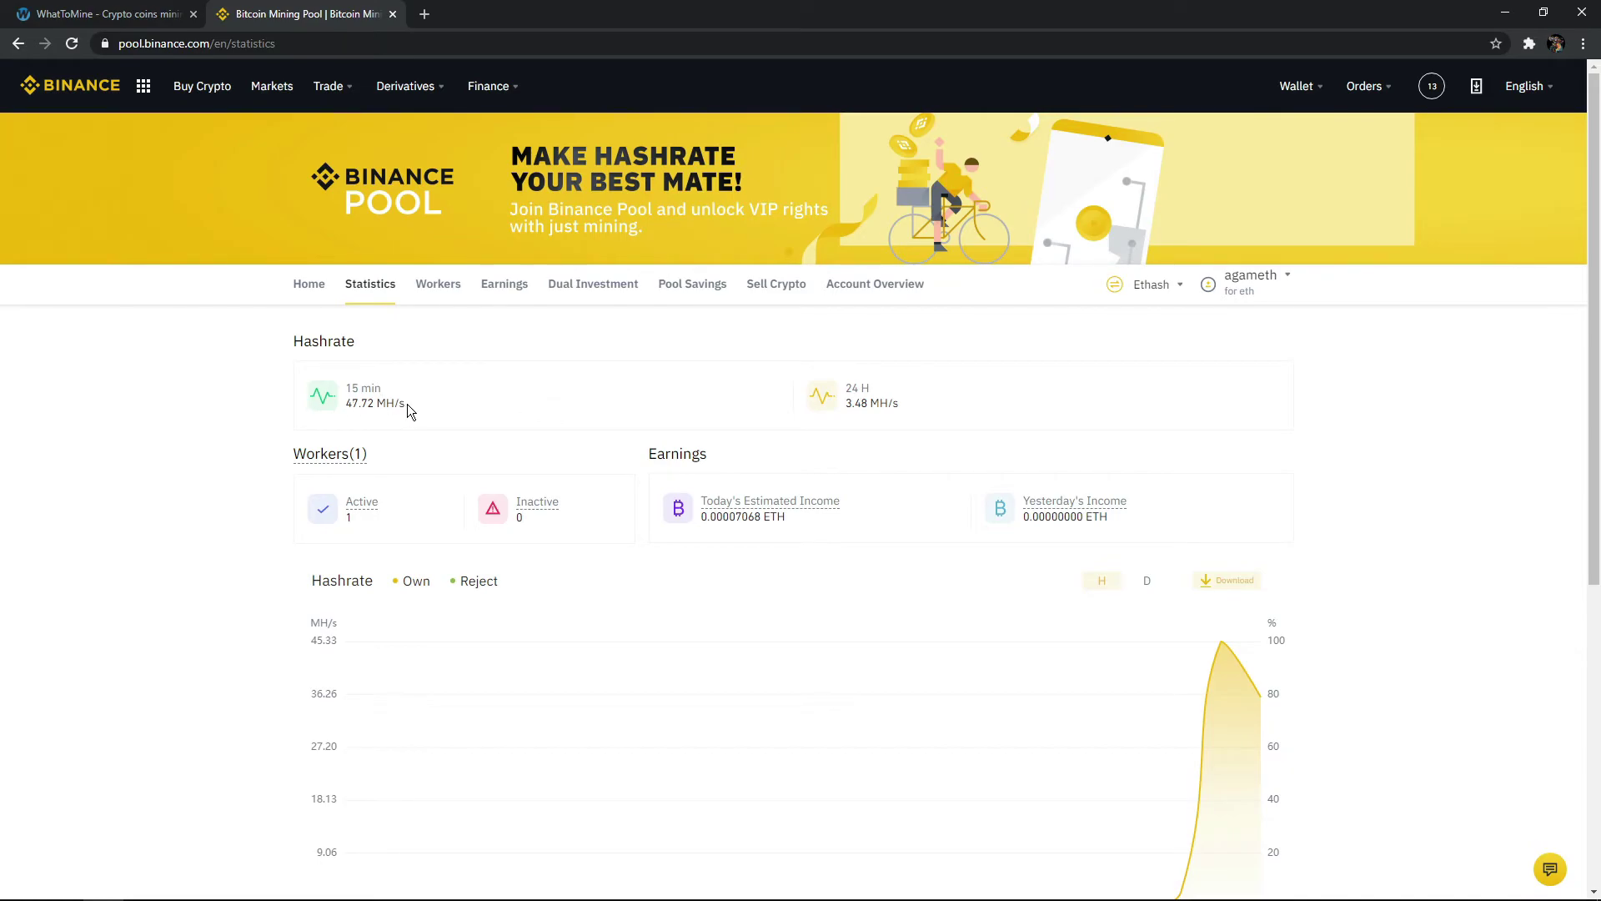
# Highlight the 47.72 MH/s 15-minute hashrate and today's estimated ETH income
pyautogui.moveTo(407, 405); pyautogui.dragTo(359, 405)
pyautogui.click(161, 523)
pyautogui.moveTo(787, 517); pyautogui.dragTo(741, 520)
pyautogui.click(824, 541)
# Dismiss the stray Chrome menu and minimize Chrome to reveal the cmd.exe miner console
pyautogui.rightClick(1343, 407)
pyautogui.click(1439, 322)
pyautogui.moveTo(410, 884)
pyautogui.click(1506, 12)
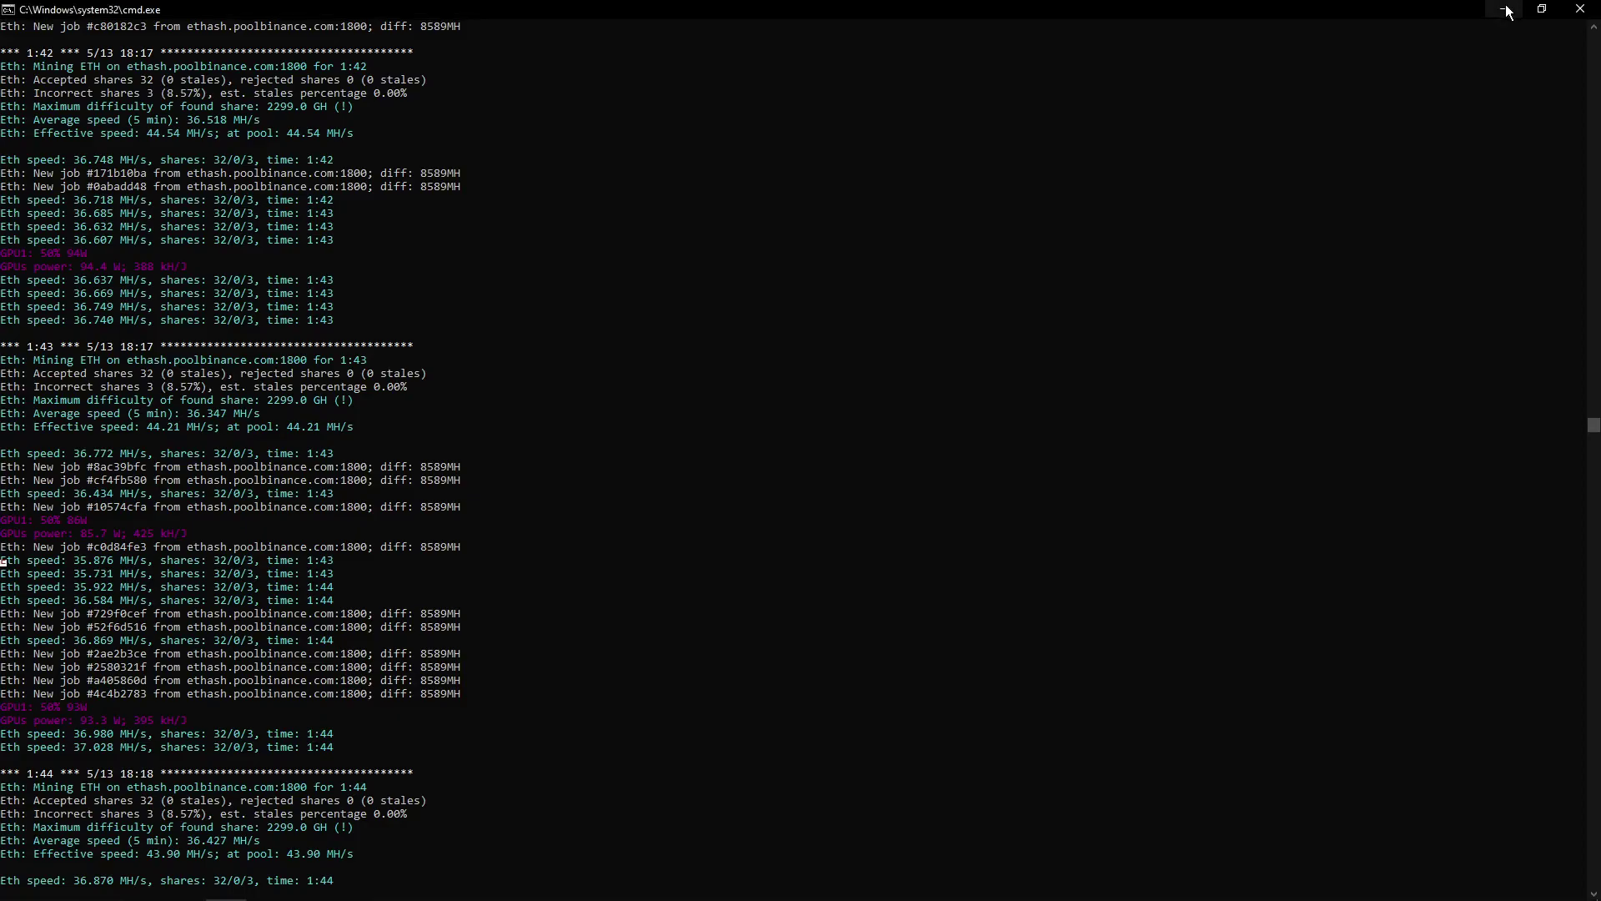